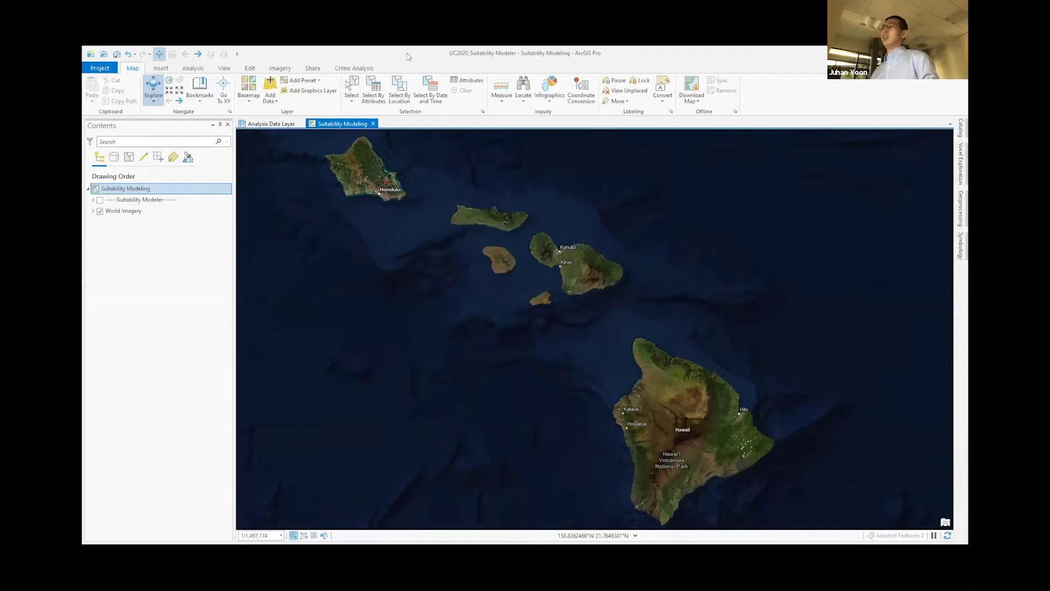
# Step: Zoom from the whole island chain to Maui so its six coffee-farm points are visible
pyautogui.click(198, 58)
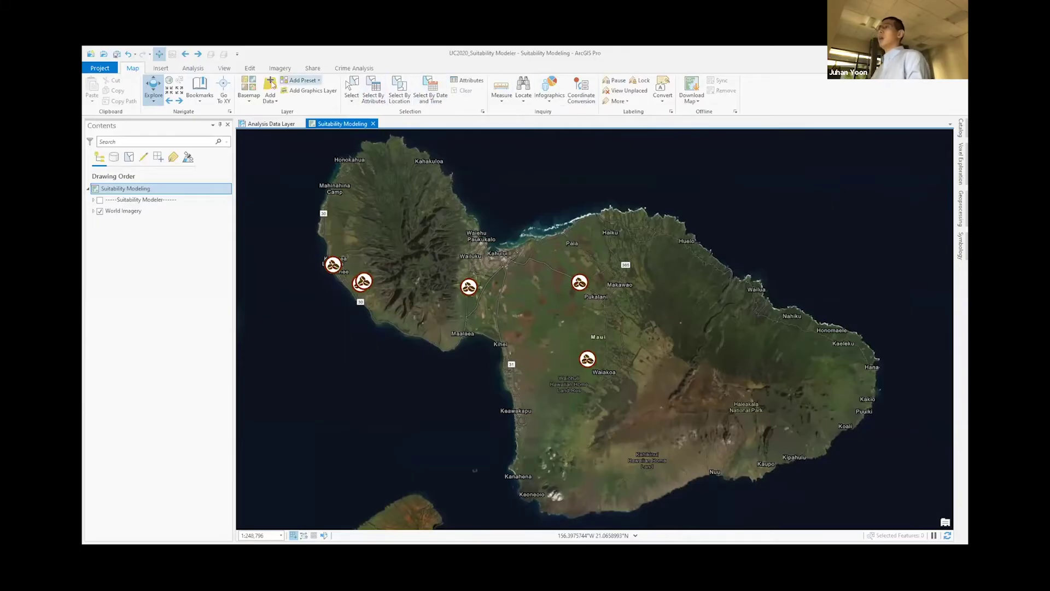
# Step: Launch the Suitability Modeler and add all ten rasters in Suitability Modeler.gdb as criteria
pyautogui.click(193, 68)
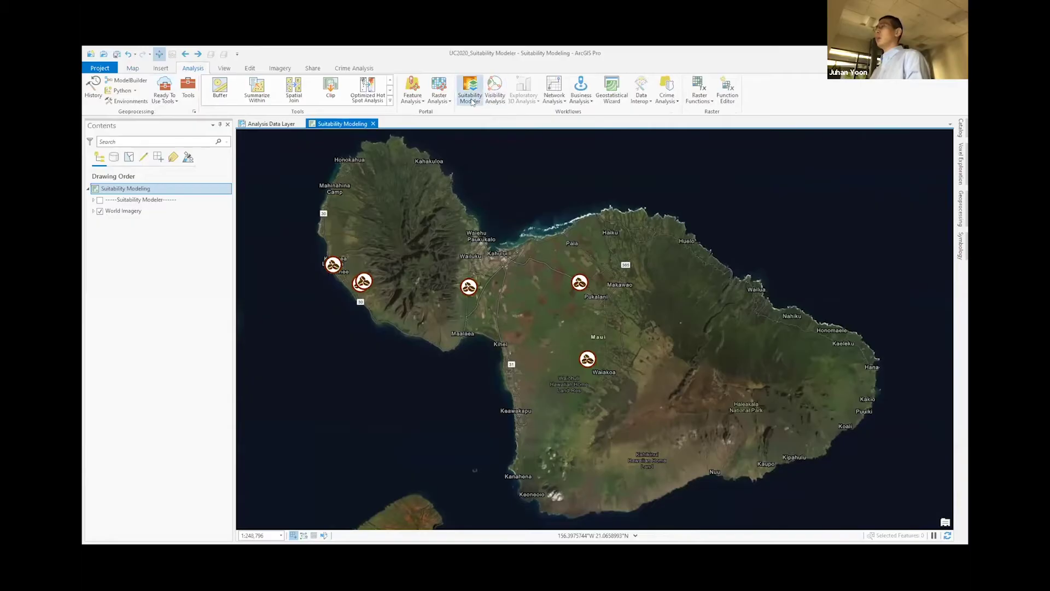
pyautogui.click(472, 103)
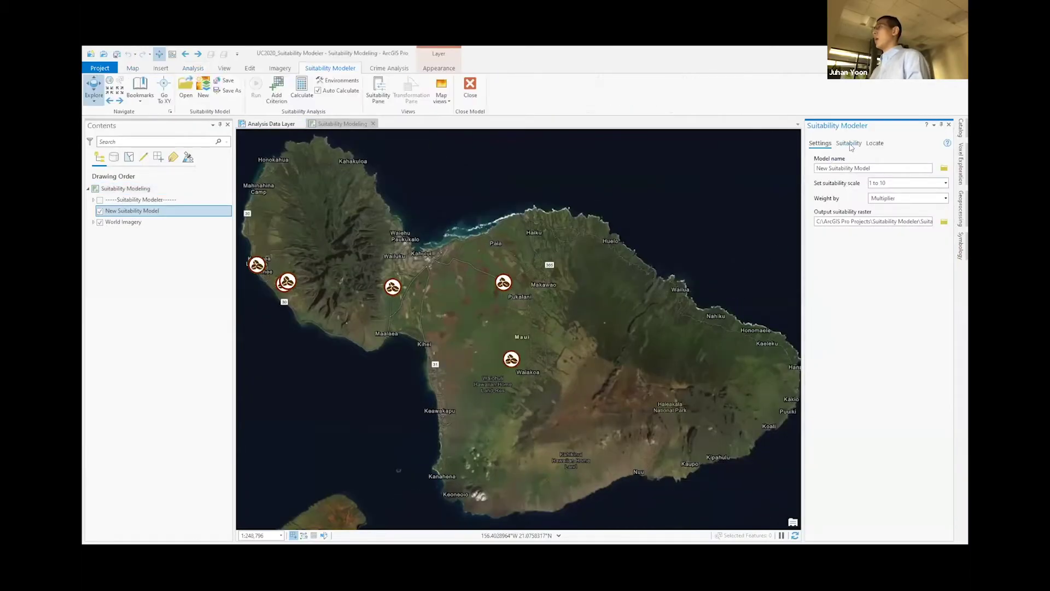
pyautogui.click(869, 185)
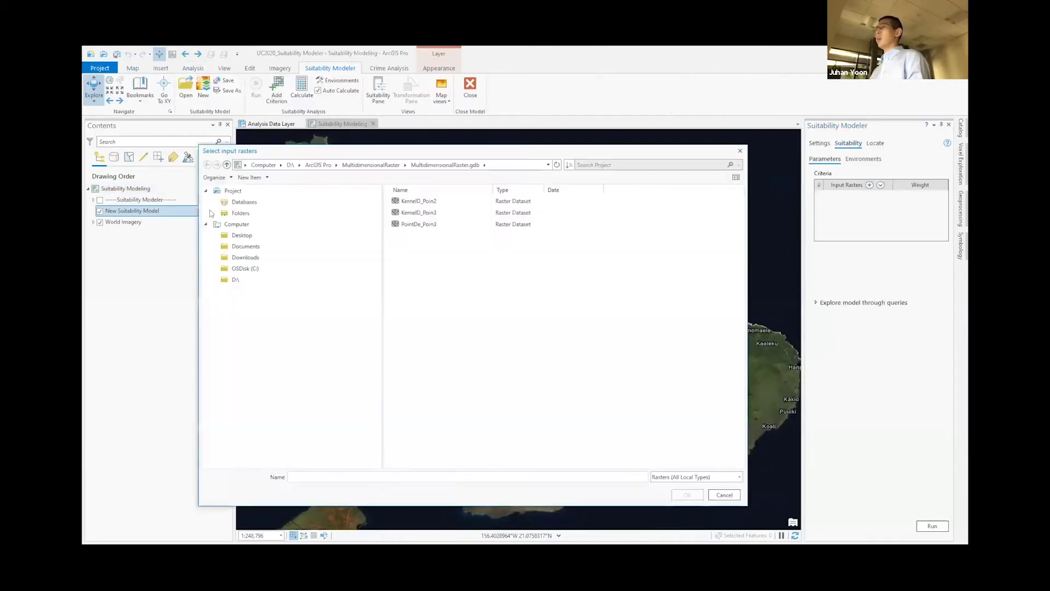
pyautogui.doubleClick(431, 201)
pyautogui.click(465, 270)
pyautogui.hotkey('ctrl', 'a')
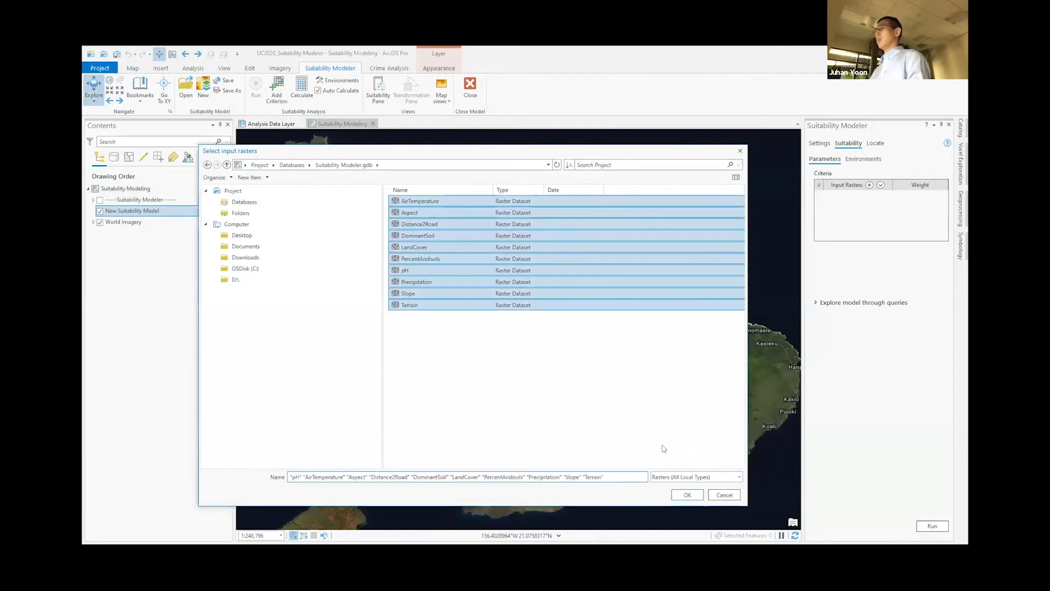
pyautogui.click(687, 495)
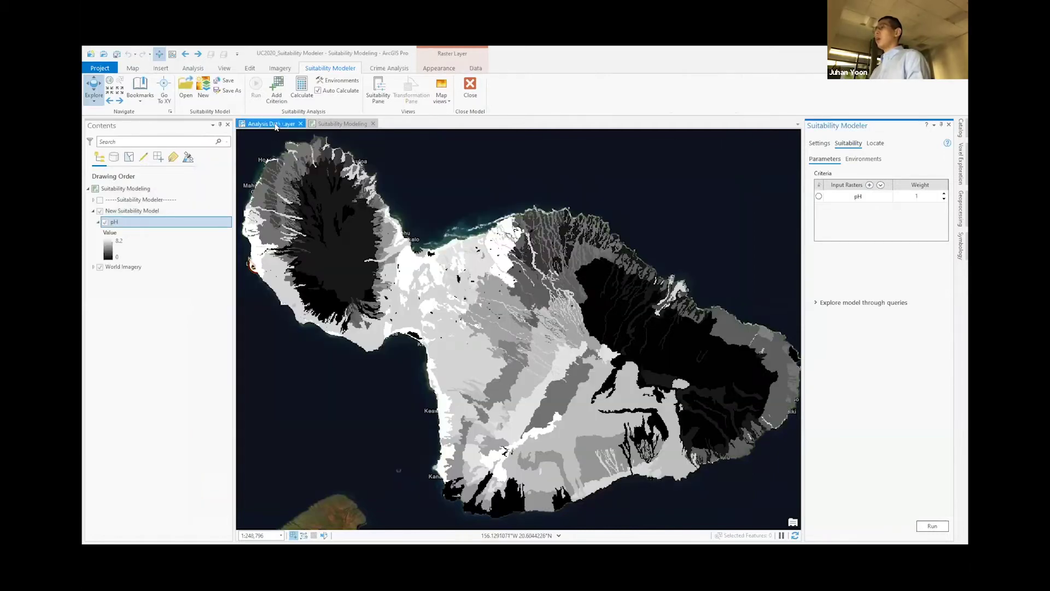
pyautogui.click(277, 126)
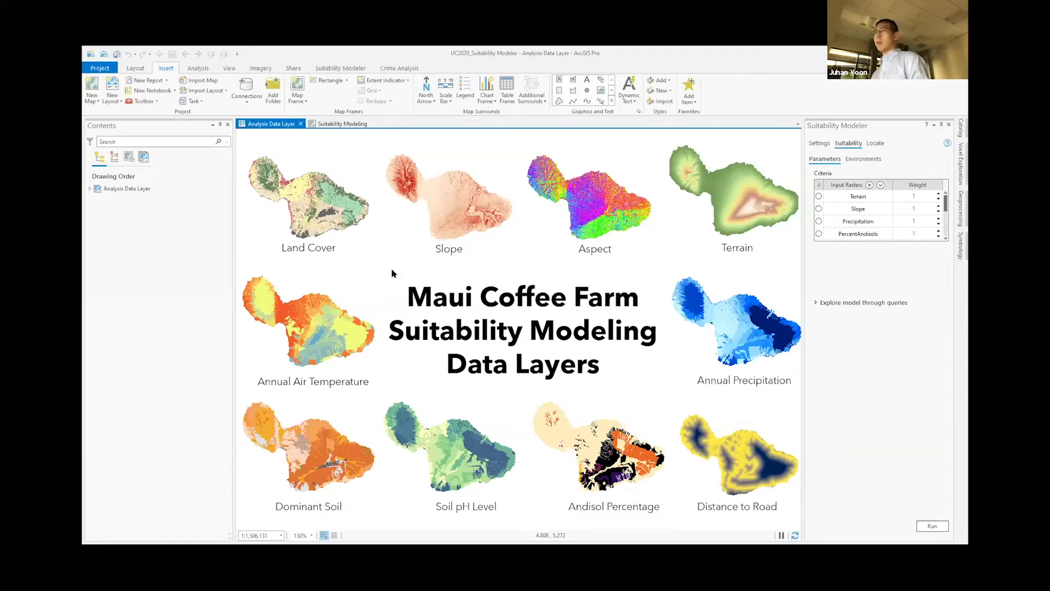
# Step: Switch back to the Suitability Modeling map, scan the criteria list, and select LandCover
pyautogui.click(341, 125)
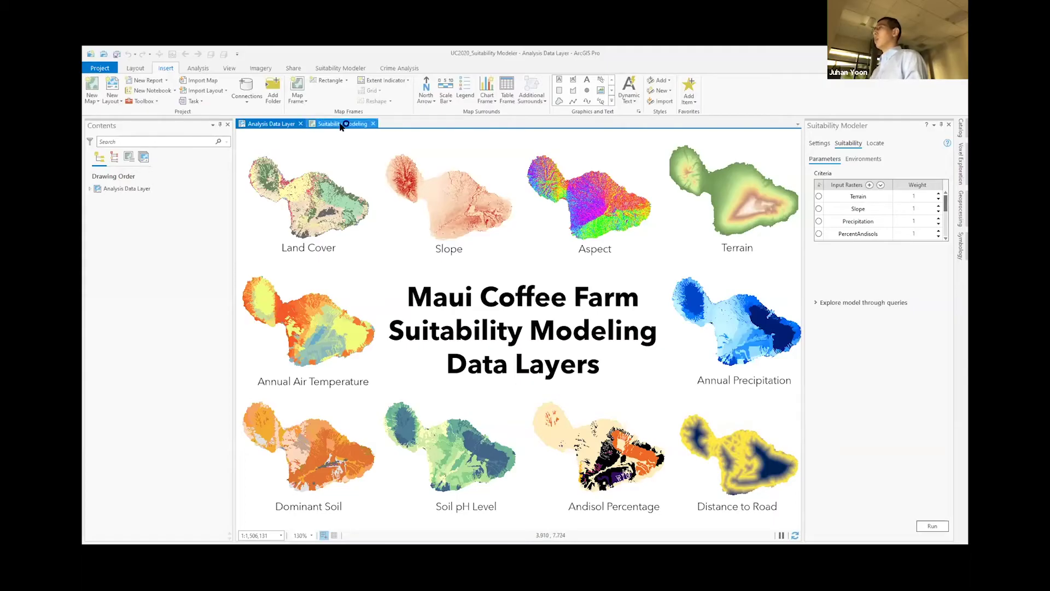
pyautogui.scroll(-2, 877, 225)
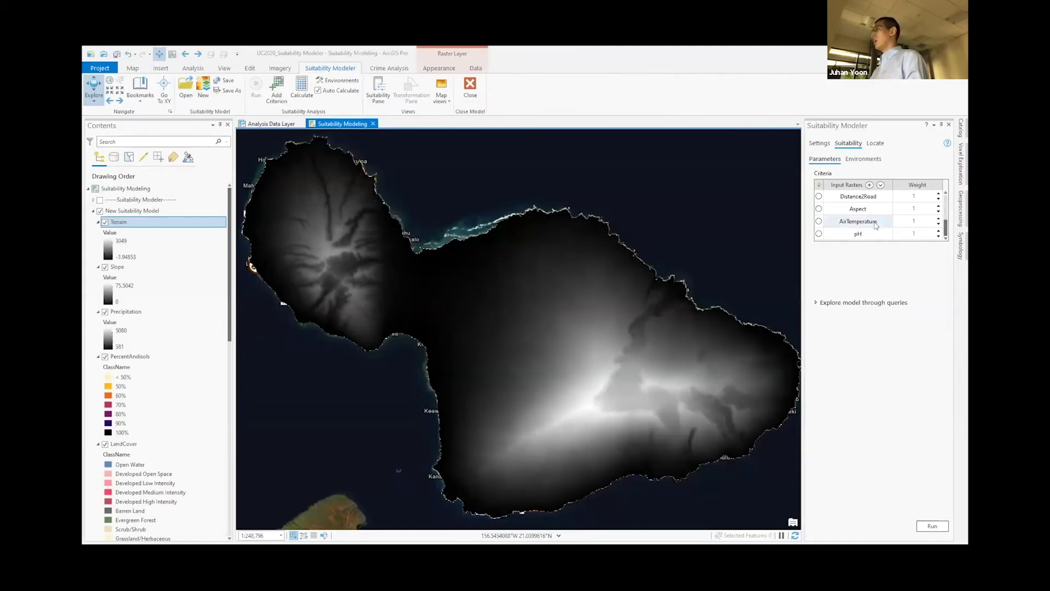
pyautogui.scroll(3, 876, 225)
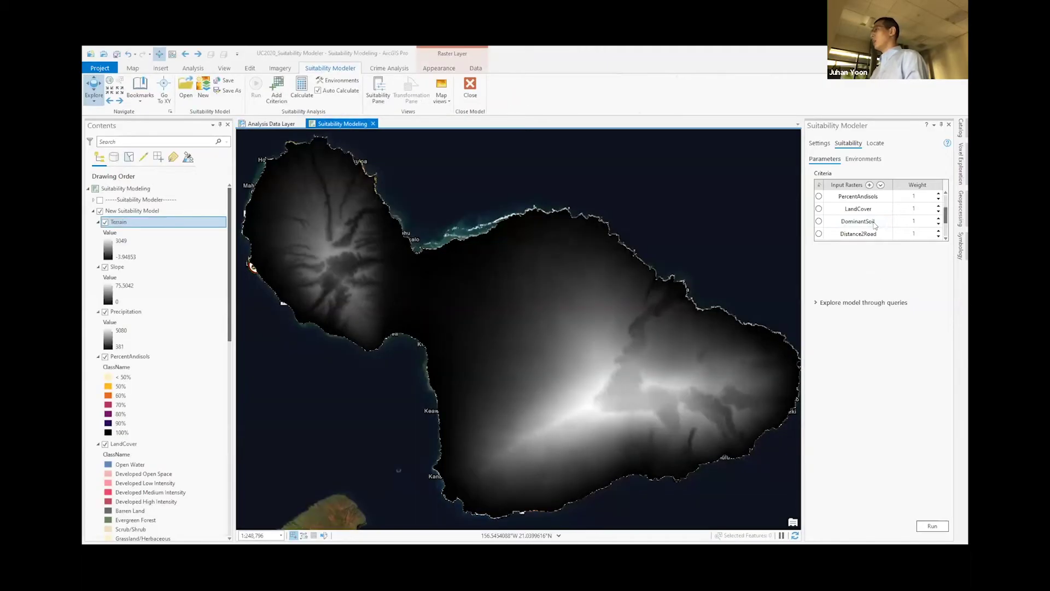
pyautogui.click(818, 209)
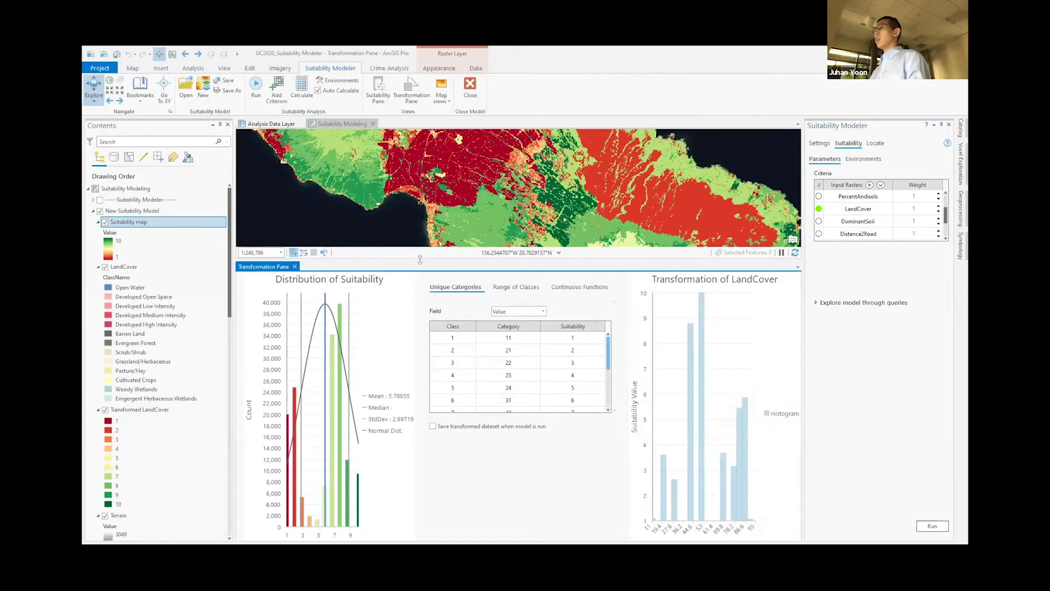
# Step: Enlarge the map above the transformation pane and zoom back out to all of Maui
pyautogui.moveTo(420, 260); pyautogui.dragTo(420, 342)
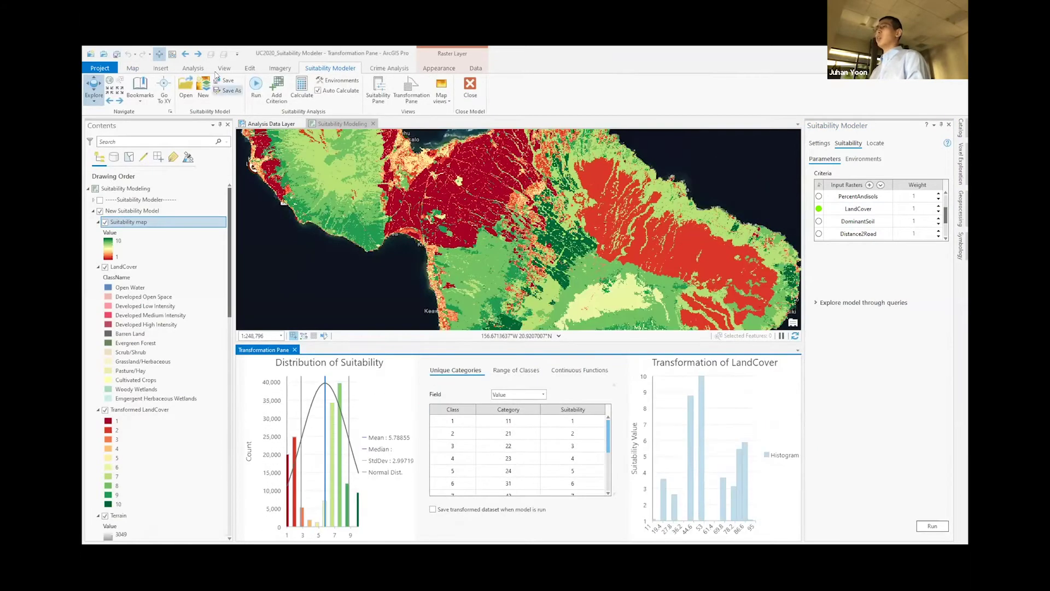
pyautogui.click(198, 54)
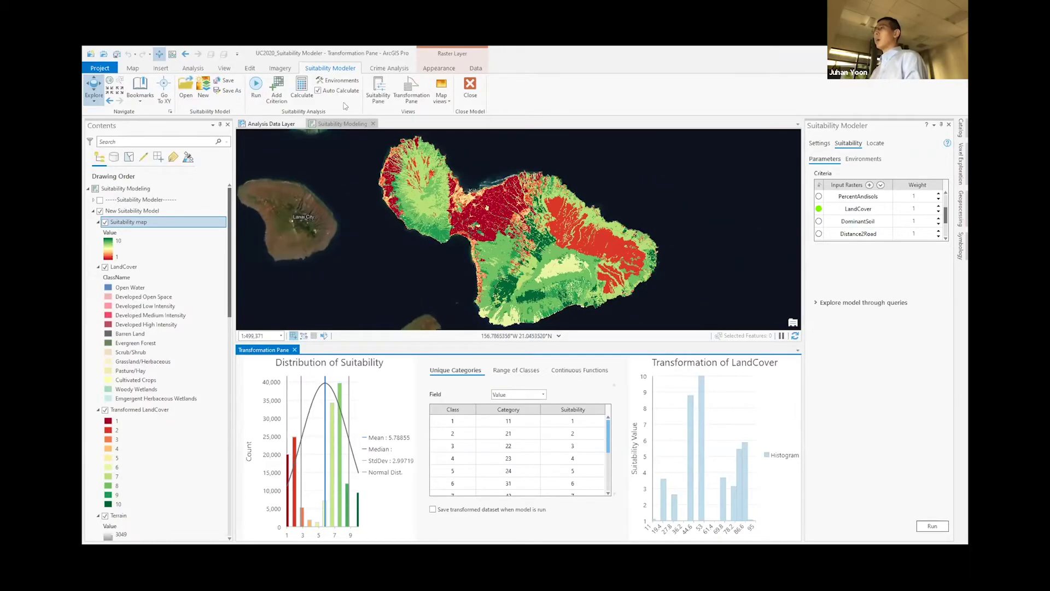
# Step: Turn off Auto Calculate and categorize LandCover by the ClassName field
pyautogui.click(332, 91)
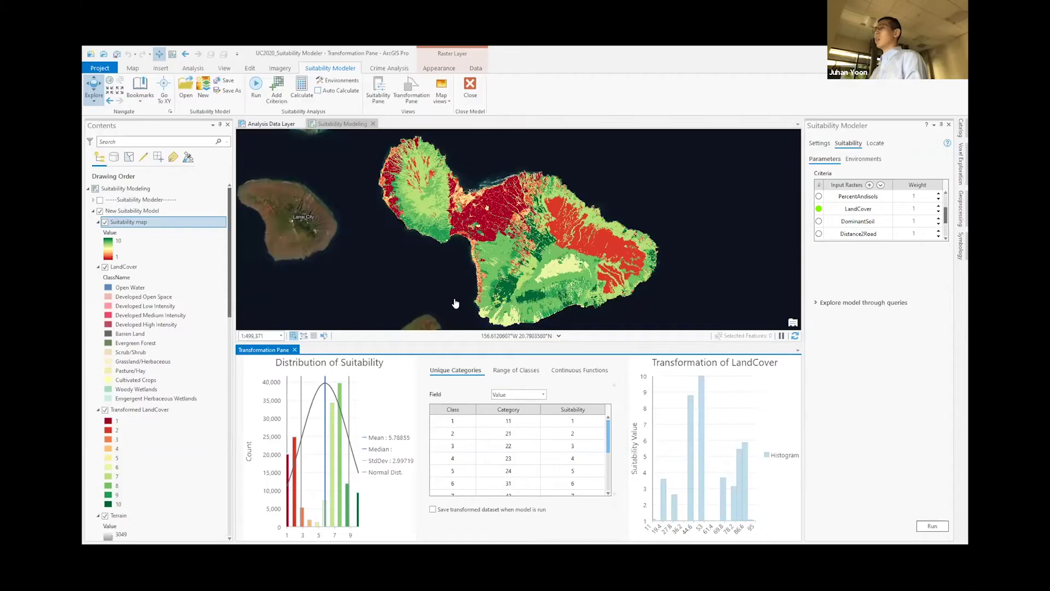
pyautogui.click(543, 395)
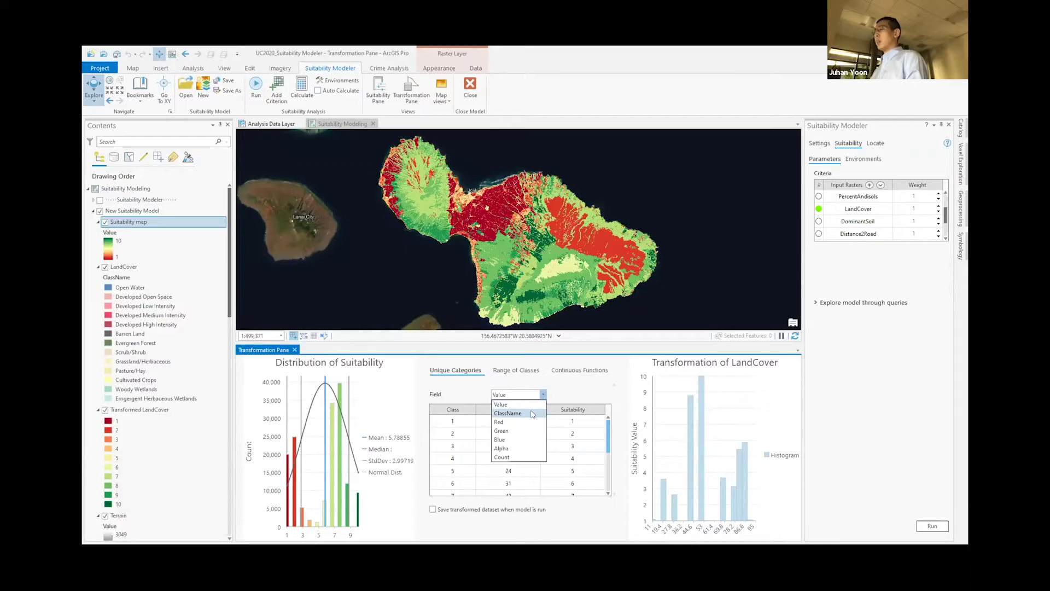
pyautogui.click(532, 414)
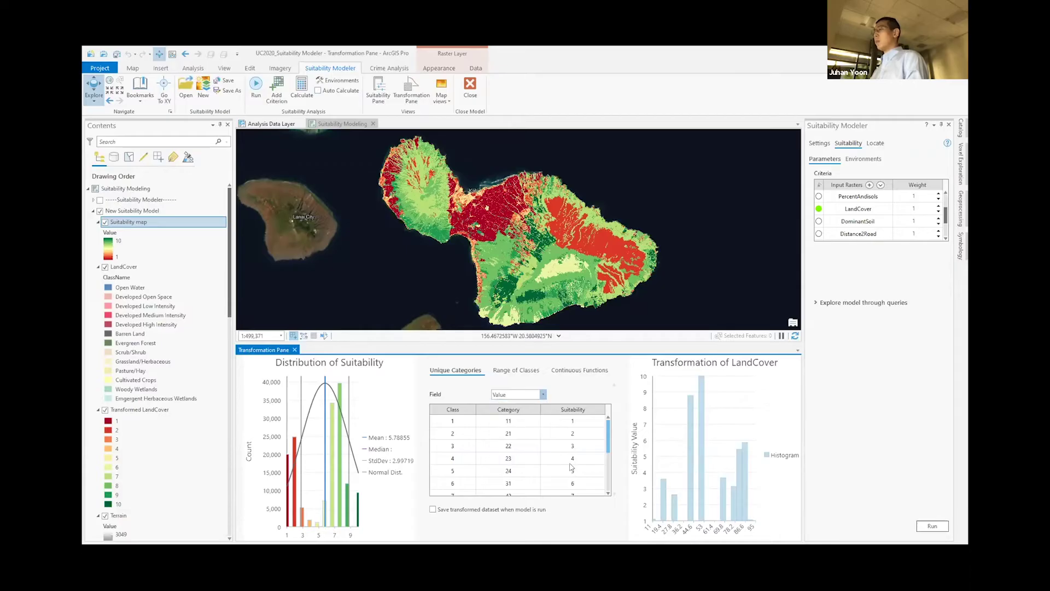
# Step: Score the three Developed classes 1 and Cultivated Crops 10, then recalculate suitability
pyautogui.click(578, 436)
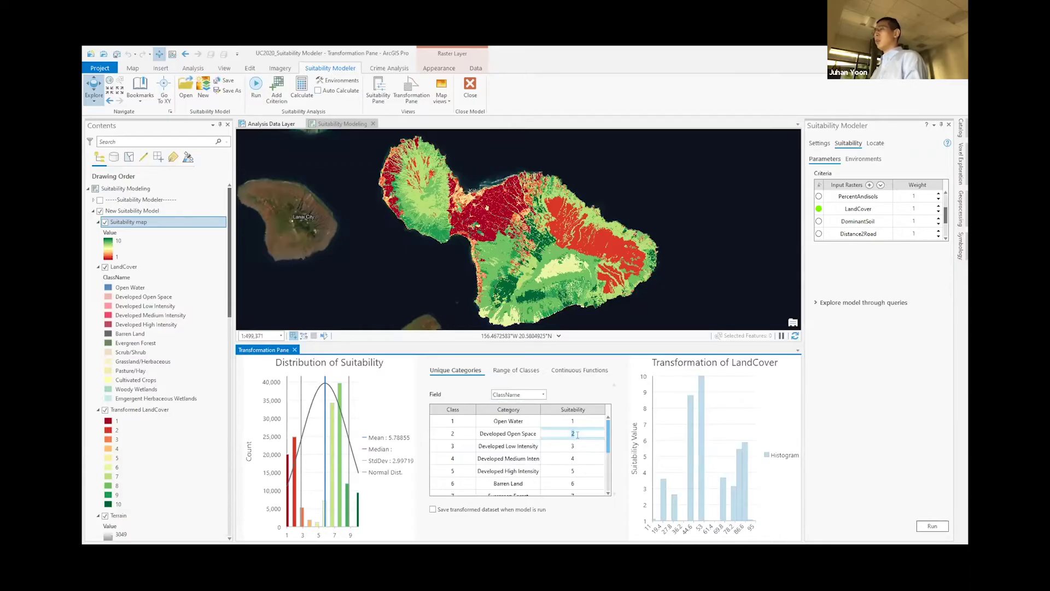
pyautogui.press('Return')
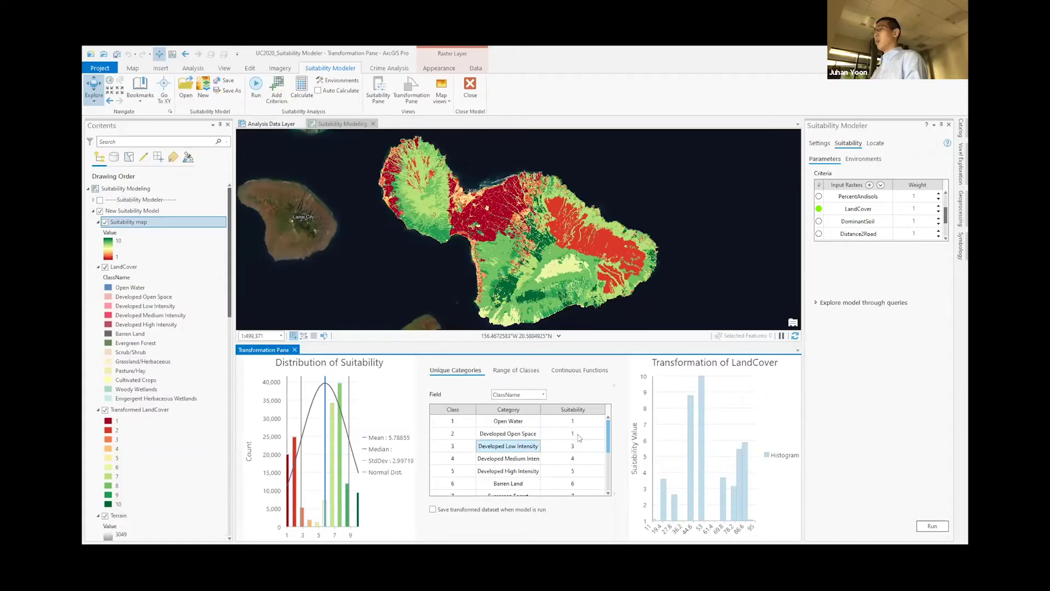
pyautogui.write('1')
pyautogui.press('Return')
pyautogui.write('1')
pyautogui.press('Return')
pyautogui.write('1')
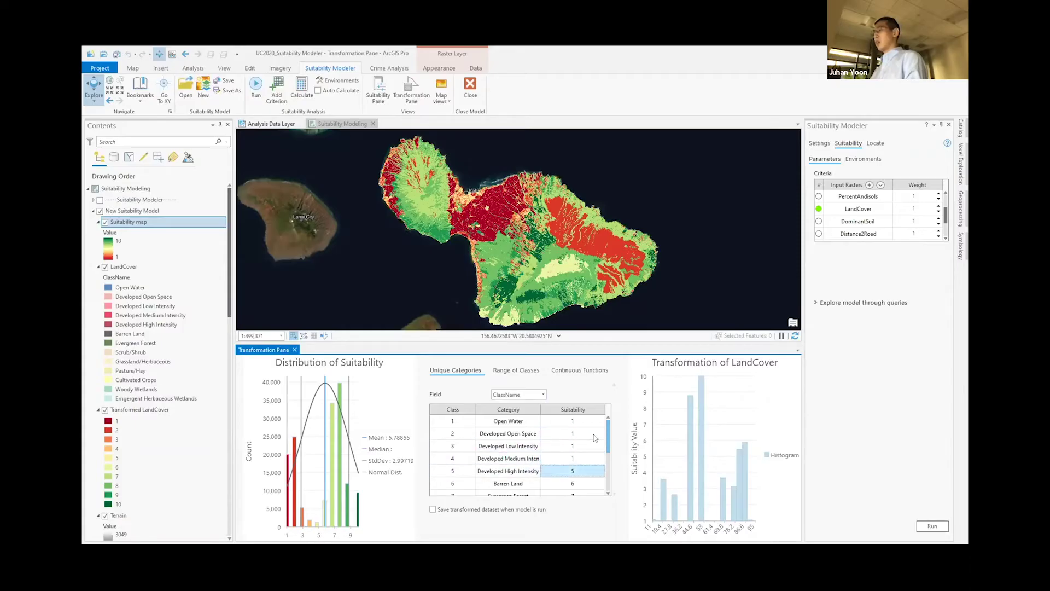
pyautogui.moveTo(610, 445); pyautogui.dragTo(608, 477)
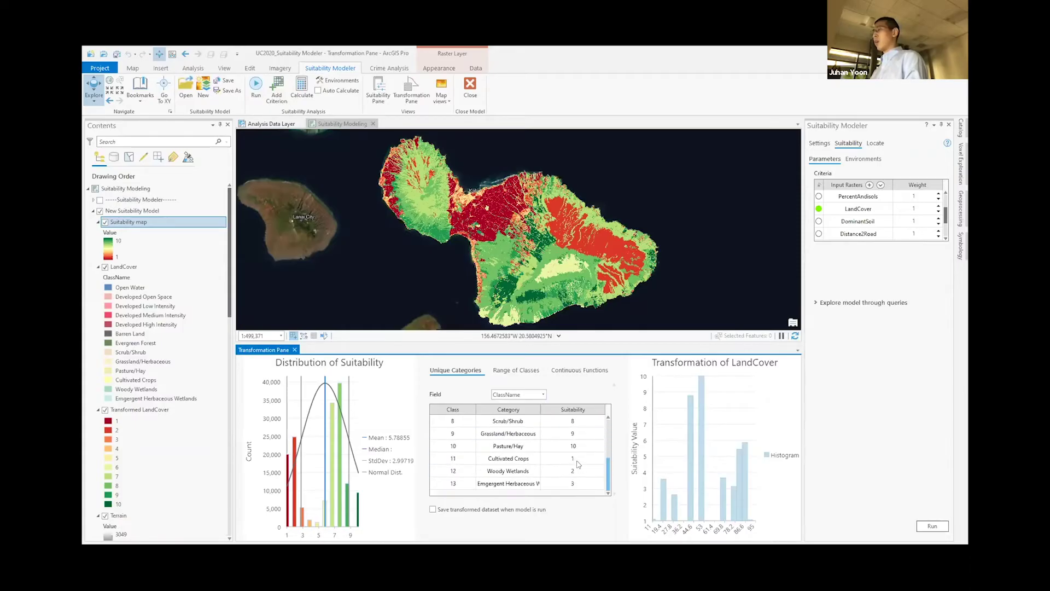
pyautogui.click(581, 461)
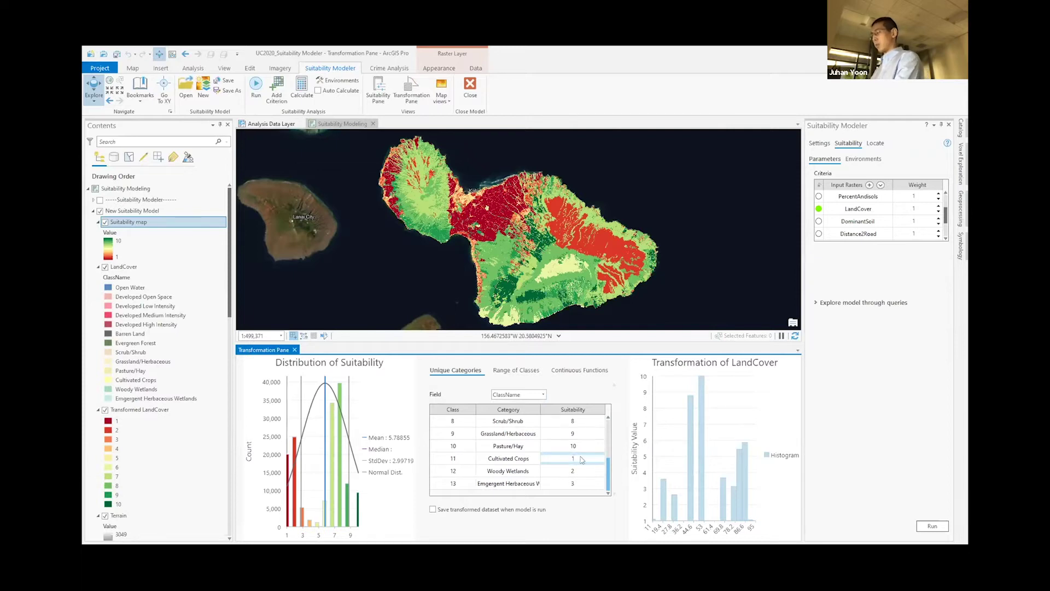
pyautogui.write('10')
pyautogui.press('Return')
pyautogui.click(302, 90)
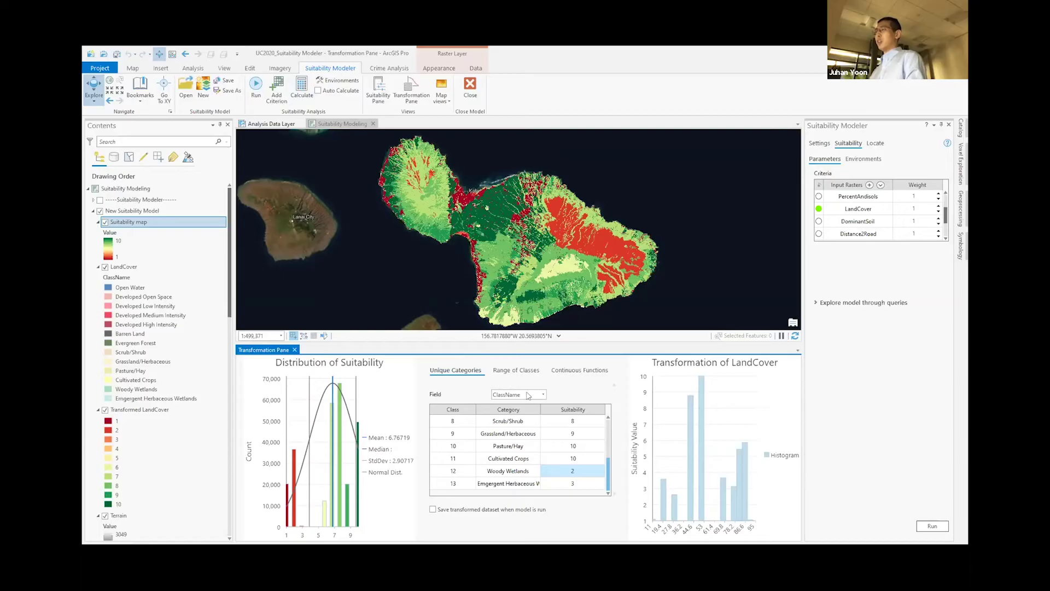
# Step: Compare the LandCover class map with the red-green suitability map
pyautogui.click(172, 54)
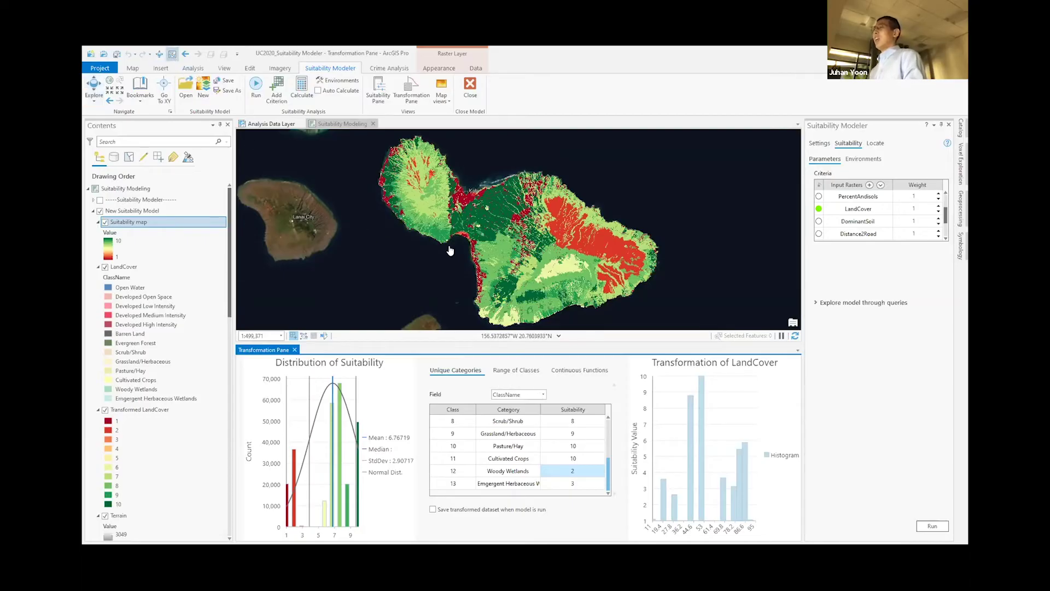
pyautogui.click(358, 125)
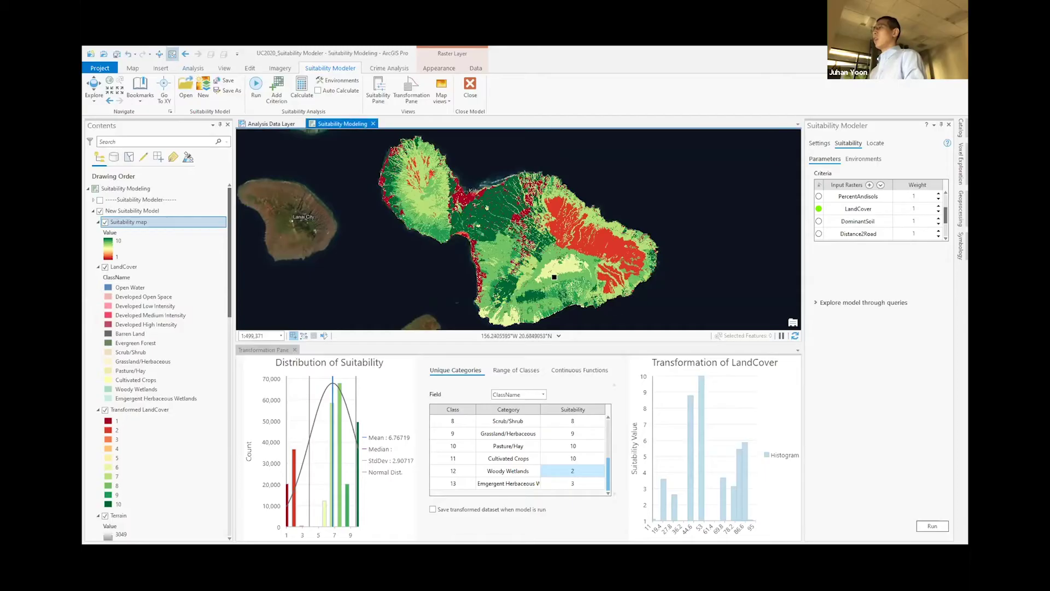
pyautogui.click(550, 272)
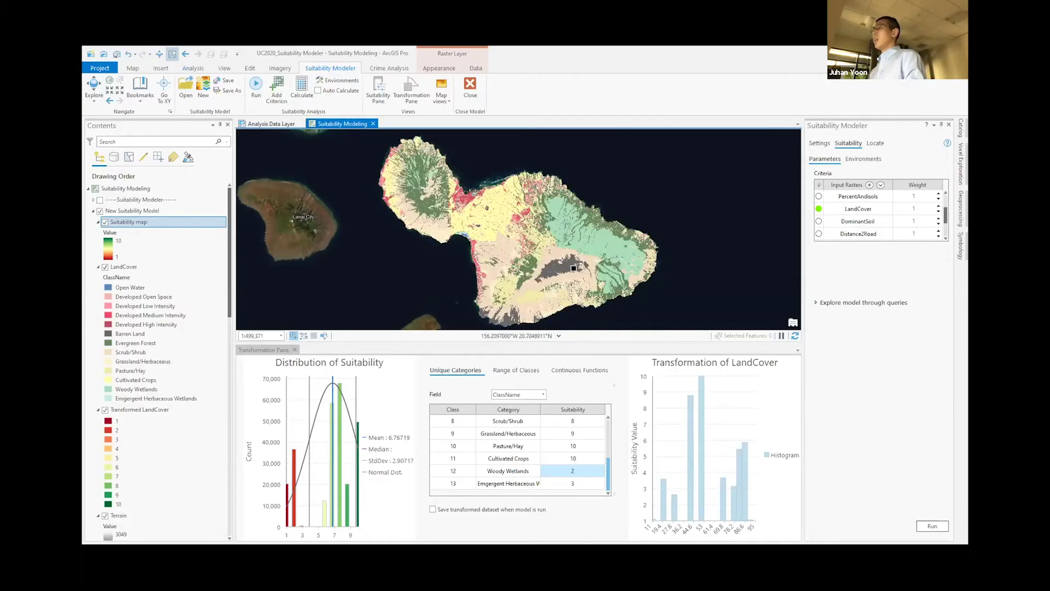
pyautogui.click(543, 276)
# Step: Set Barren Land's suitability to 1 and recalculate, dropping the mean to 6.53769
pyautogui.scroll(1, 579, 449)
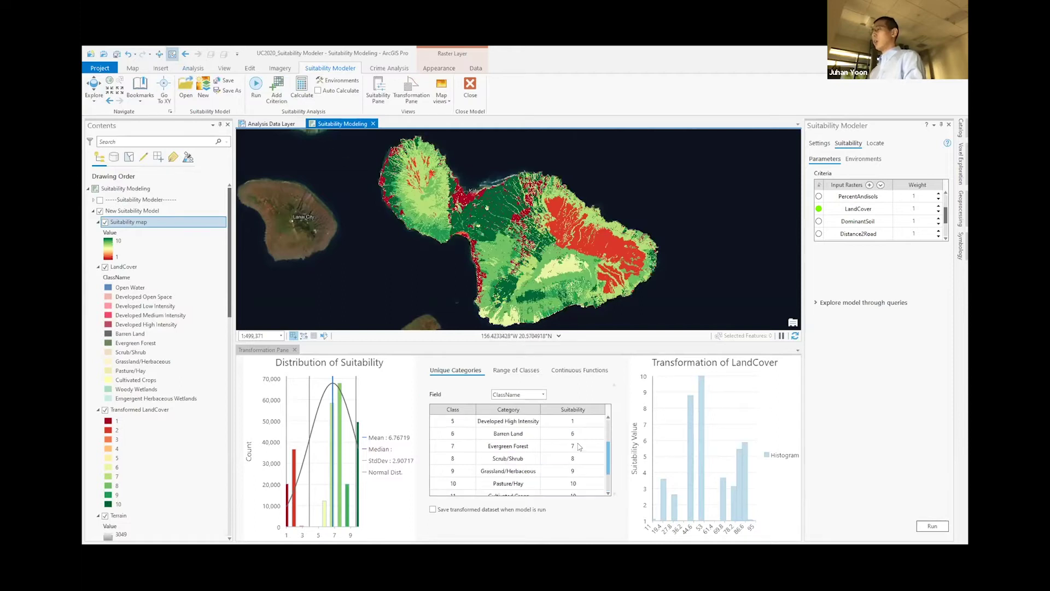
pyautogui.doubleClick(581, 432)
pyautogui.press('Return')
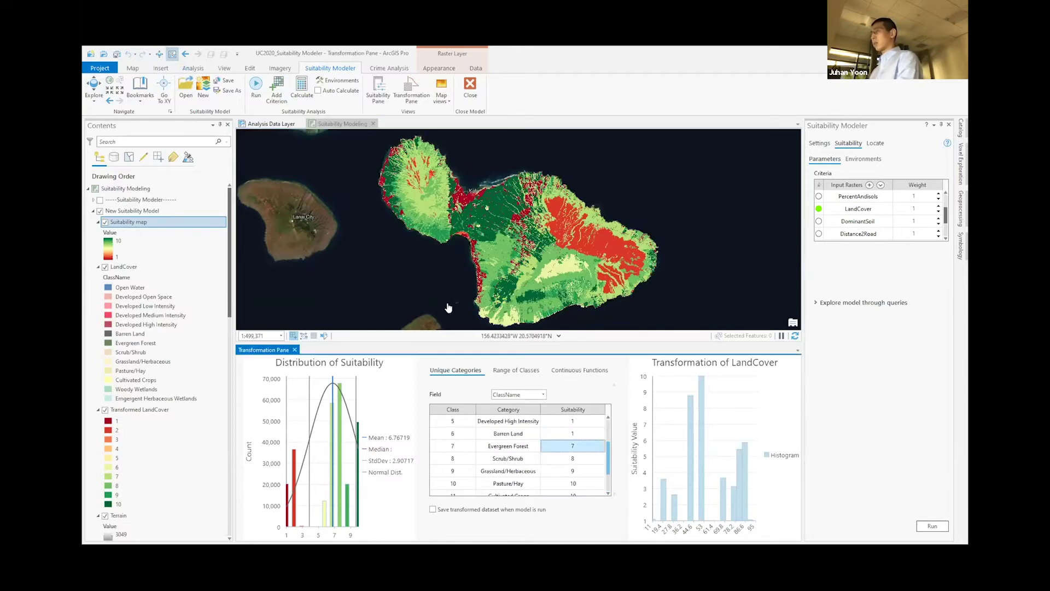
pyautogui.click(294, 100)
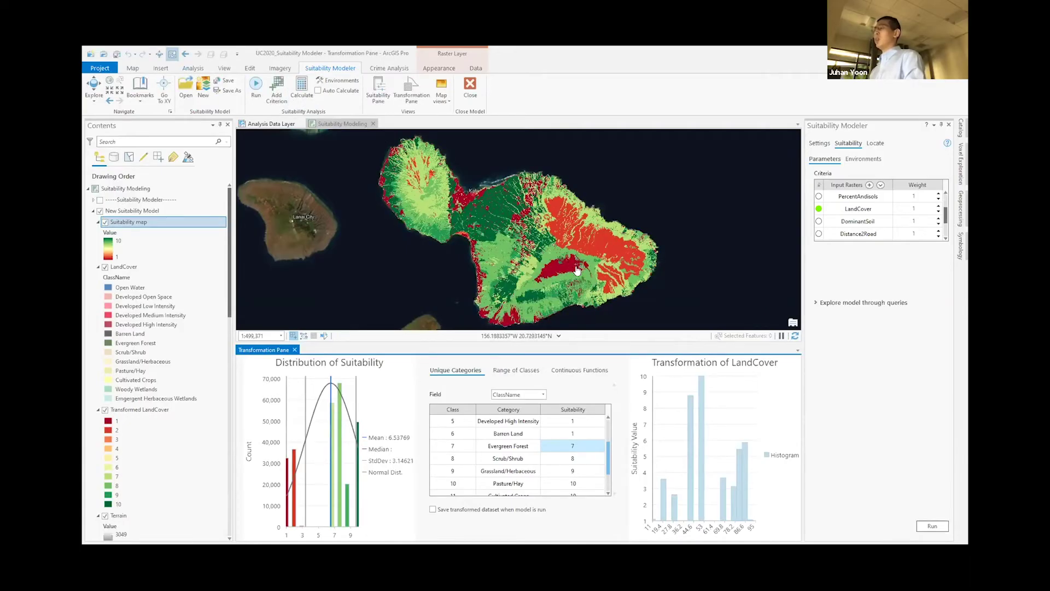
pyautogui.click(350, 124)
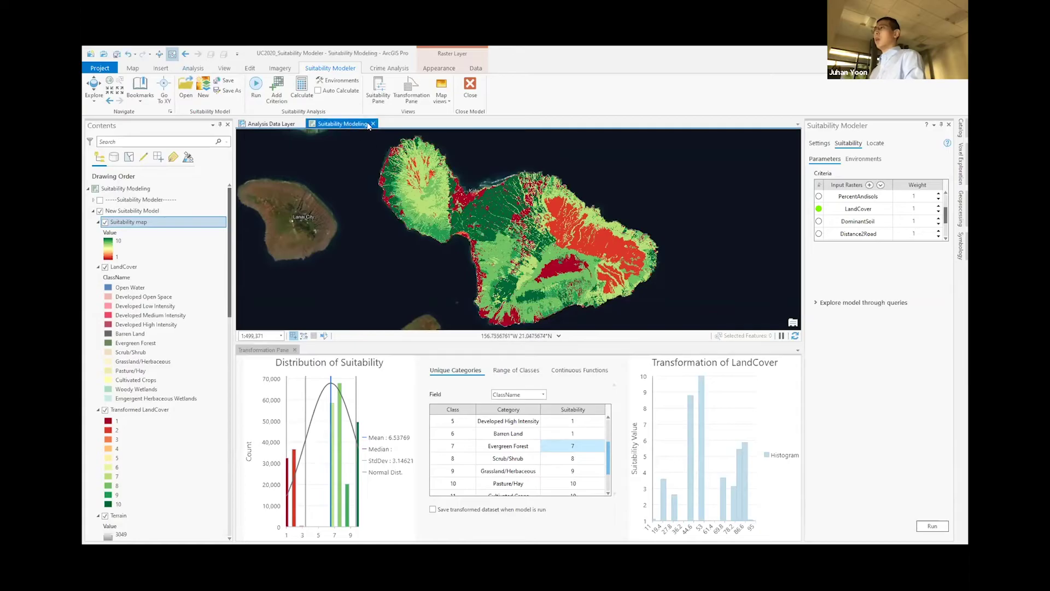
# Step: Show two maps side by side and select the Slope criterion's transformation
pyautogui.click(443, 103)
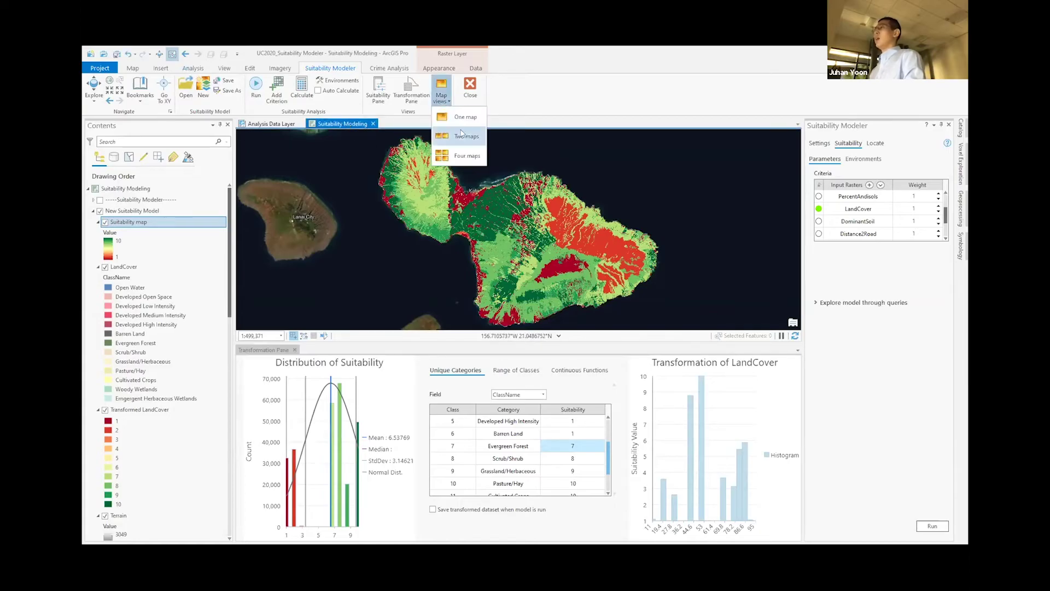
pyautogui.click(462, 137)
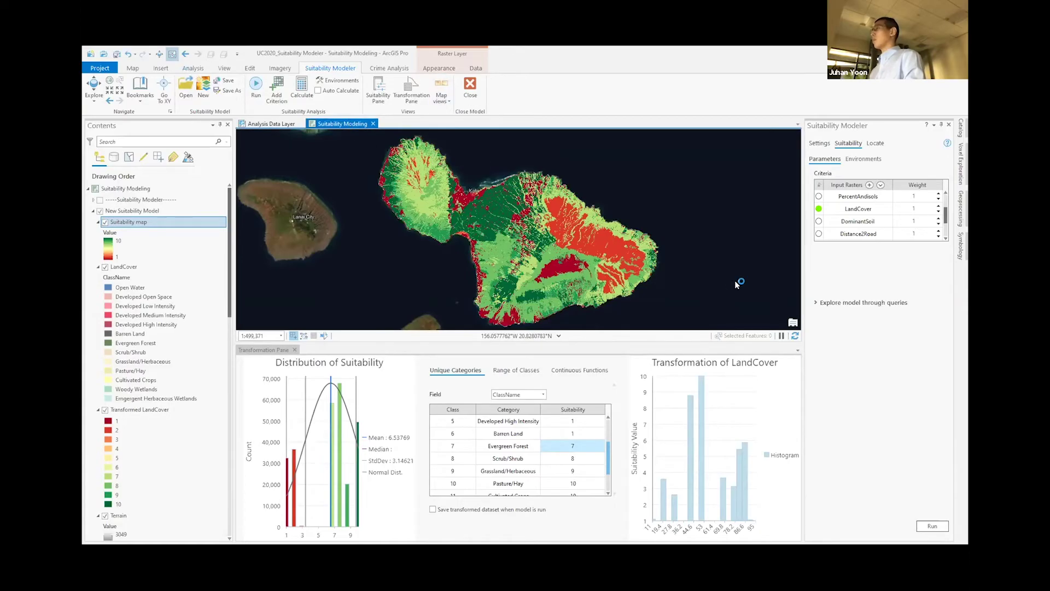
pyautogui.click(351, 124)
pyautogui.scroll(2, 842, 216)
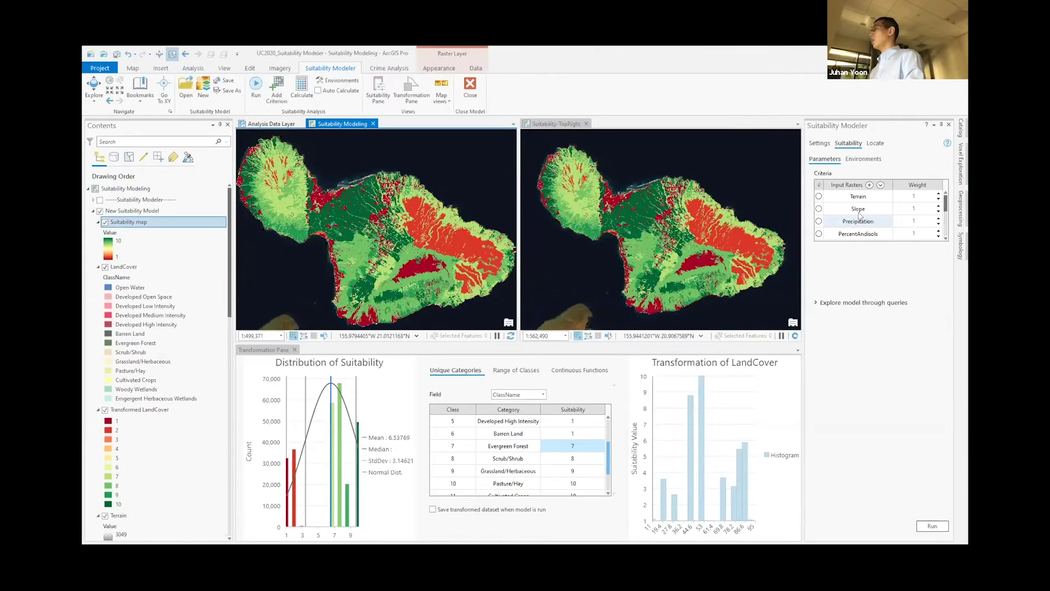
pyautogui.click(819, 209)
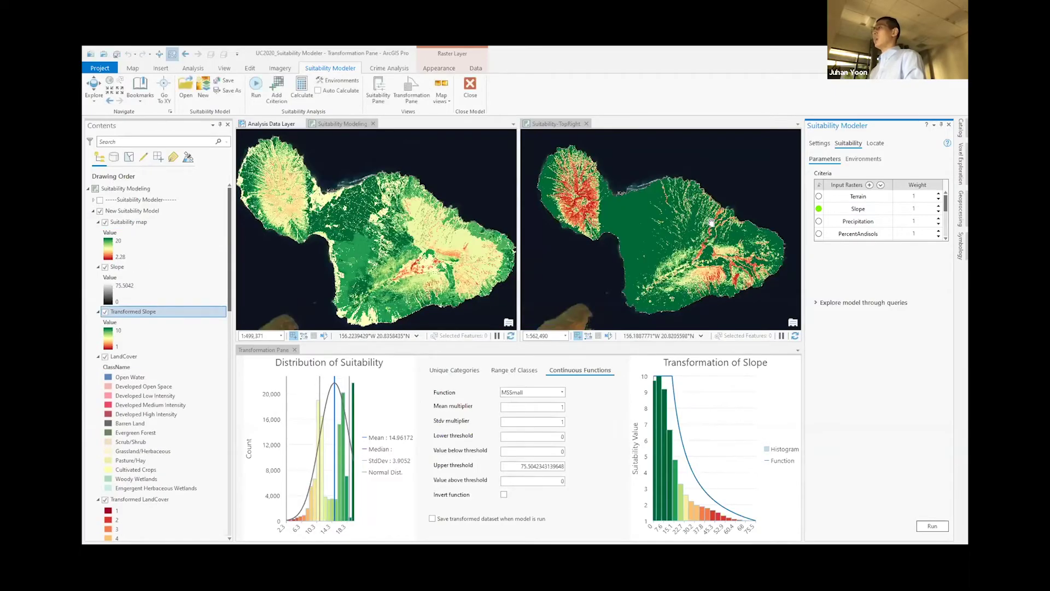
# Step: Change Slope from MSSmall to an inverted Linear function and recalculate (mean 14.91064)
pyautogui.click(323, 123)
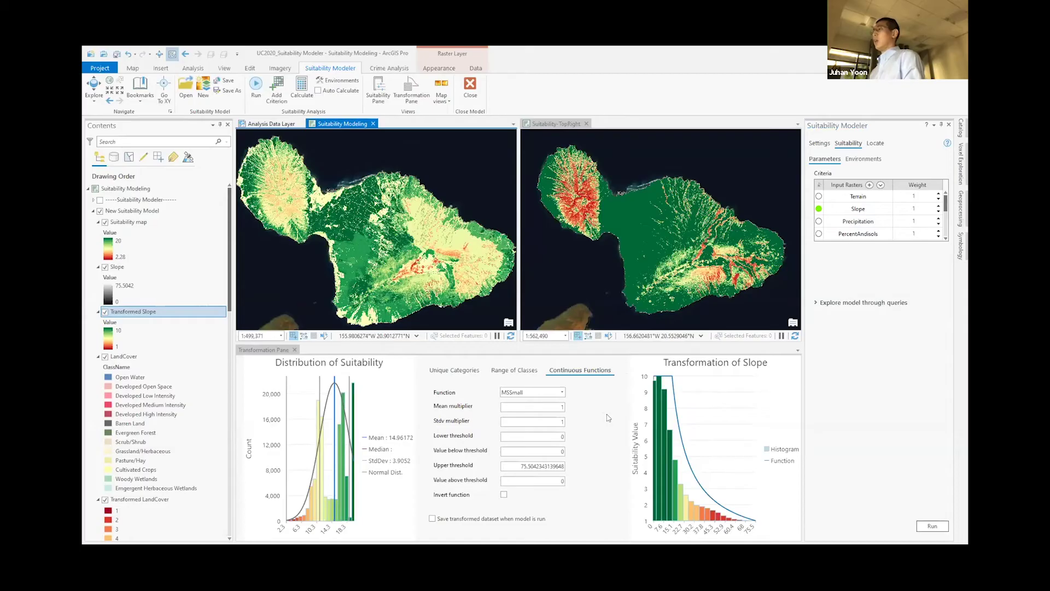
pyautogui.click(560, 394)
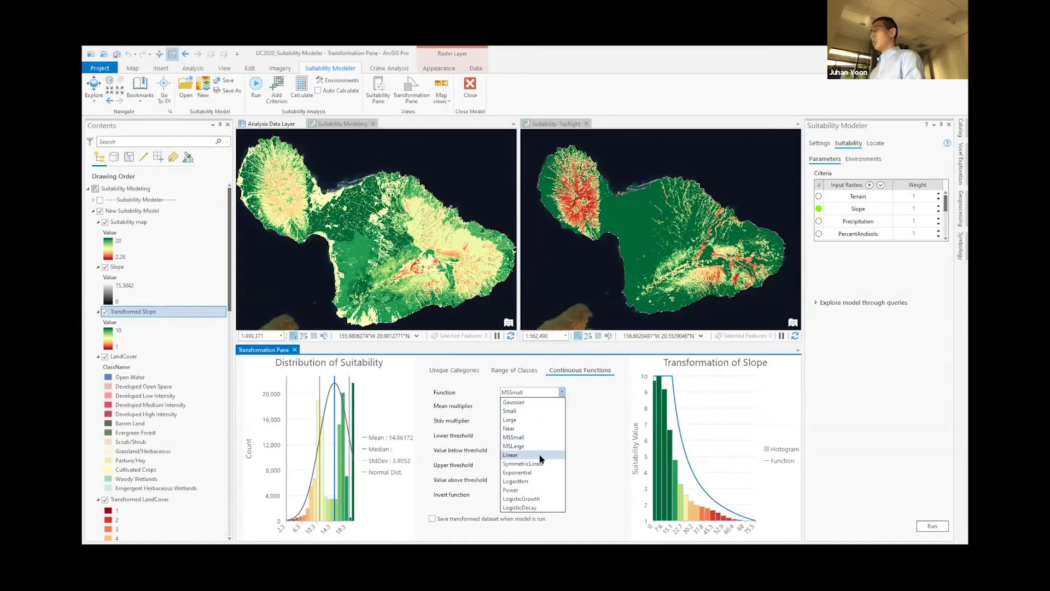
pyautogui.click(541, 456)
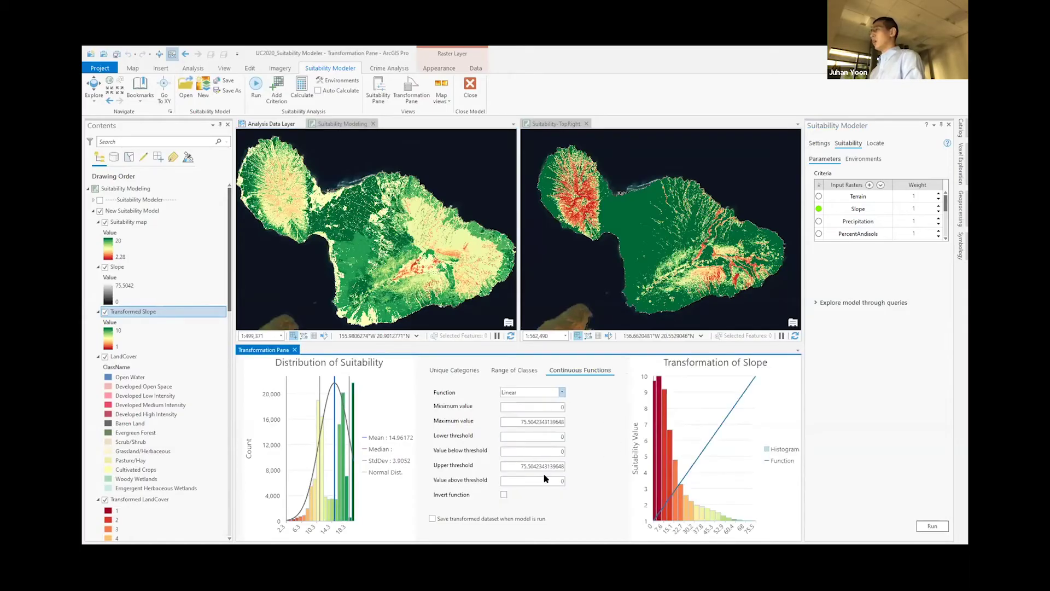
pyautogui.click(504, 494)
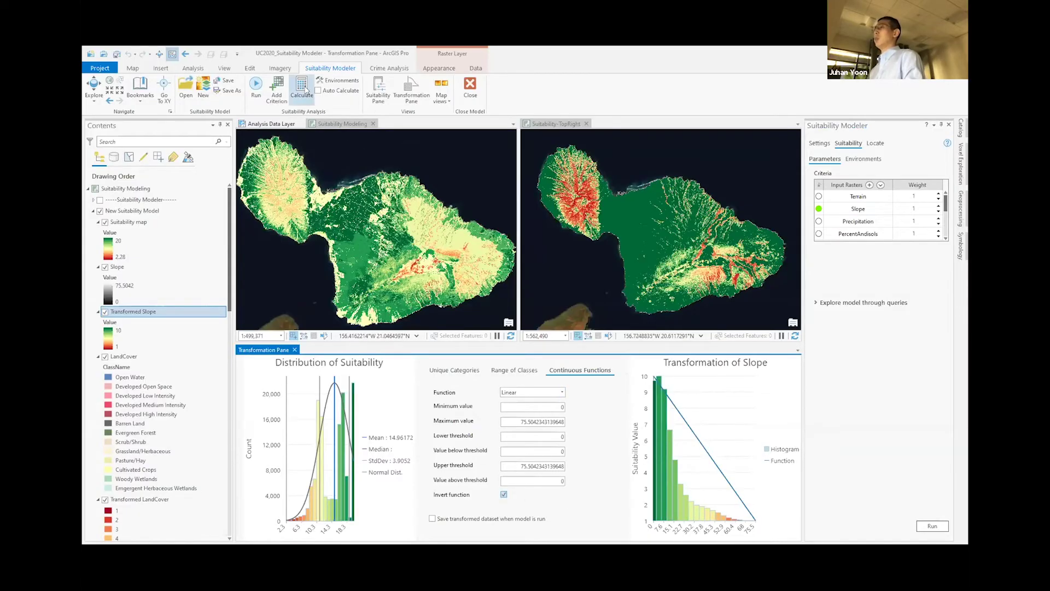
pyautogui.click(304, 88)
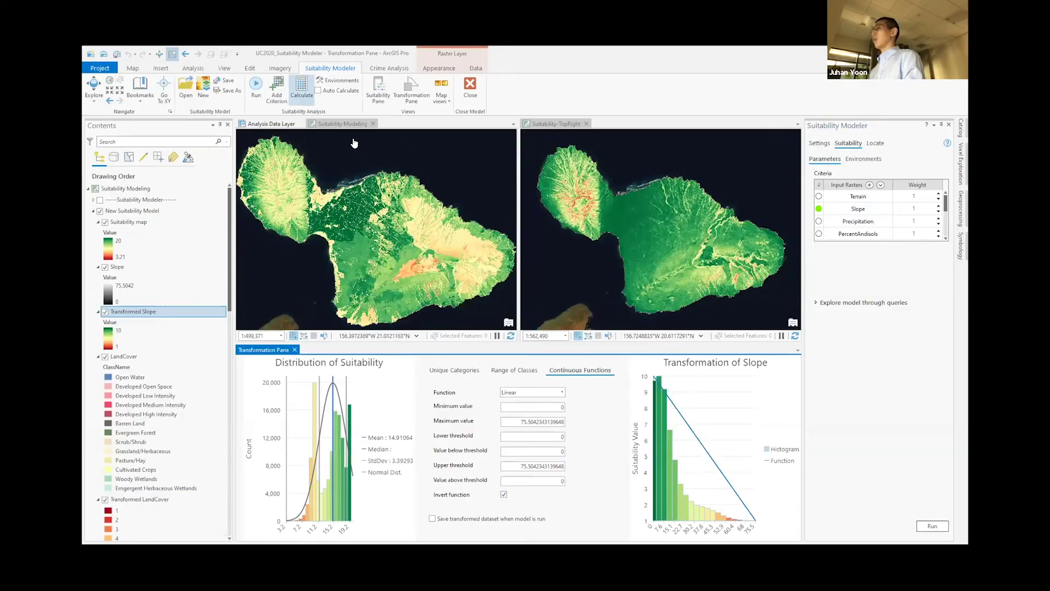
pyautogui.click(315, 124)
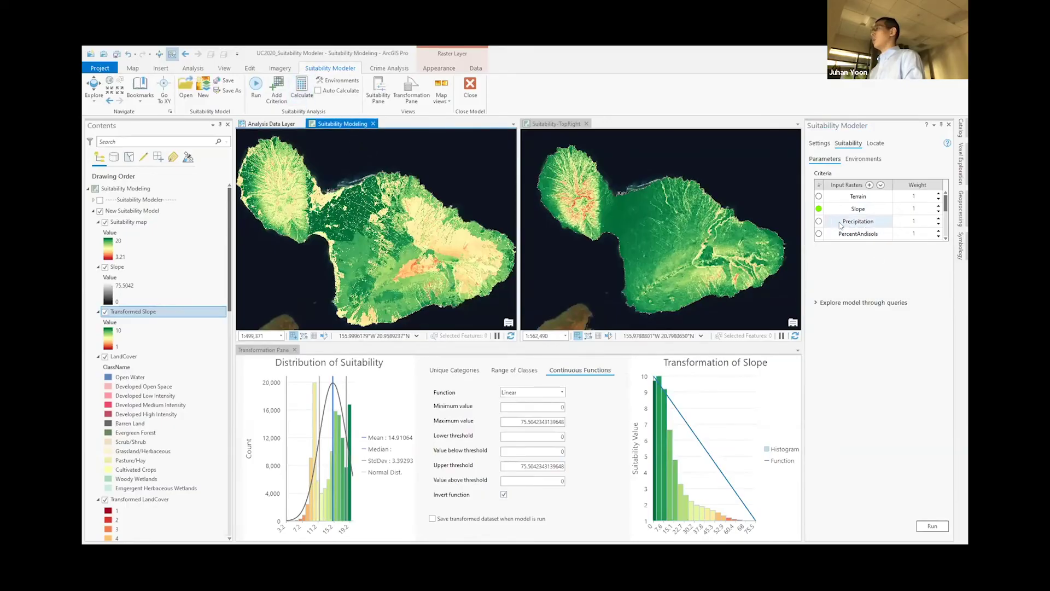
# Step: Transform Precipitation with a Gaussian function centred at 1300 and recalculate (mean 19.02538)
pyautogui.click(820, 221)
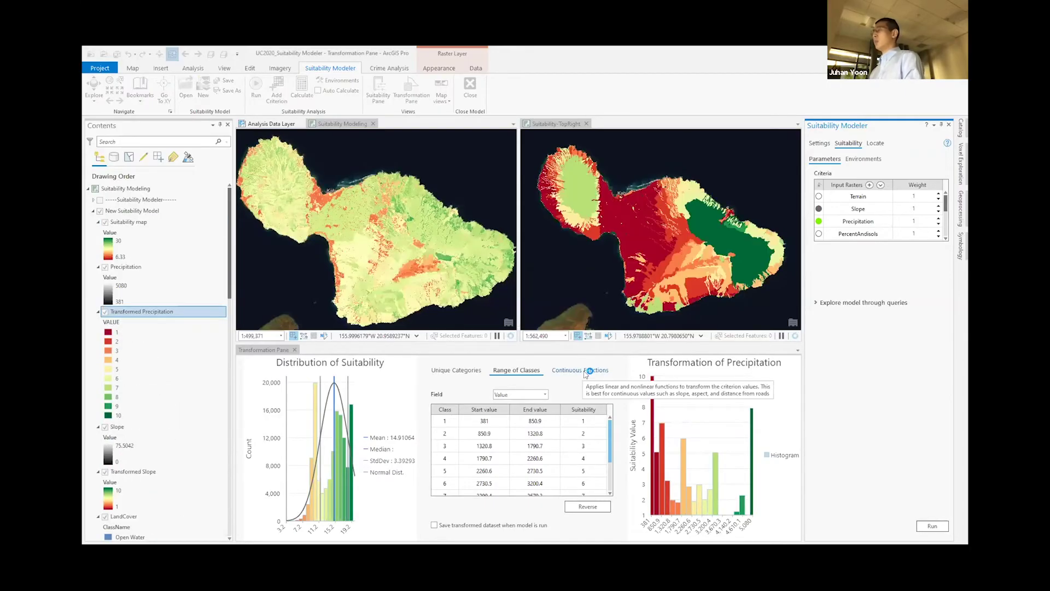
pyautogui.click(587, 373)
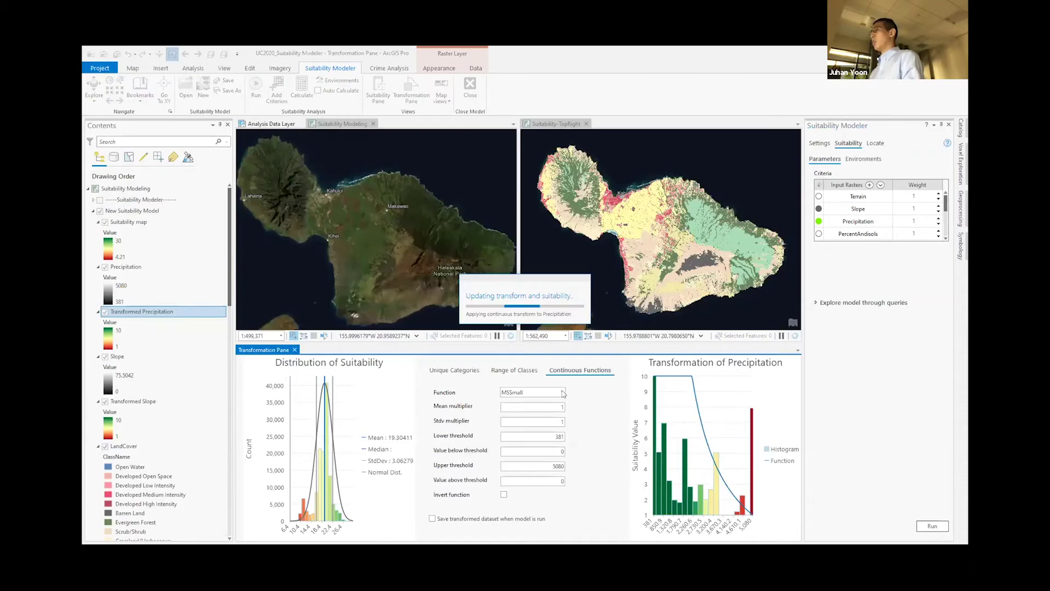
pyautogui.click(562, 393)
pyautogui.click(514, 402)
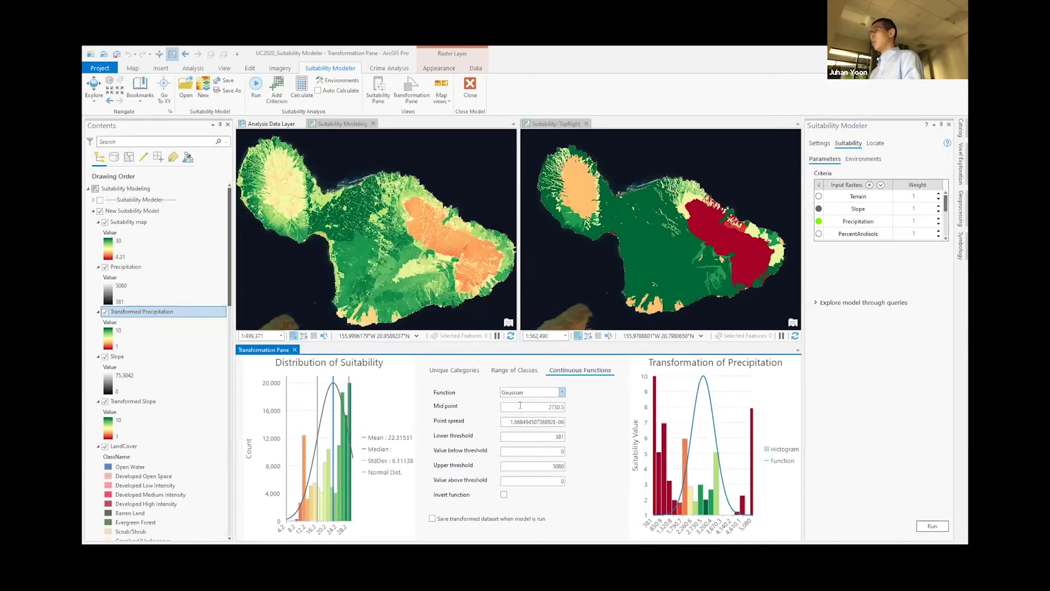
pyautogui.write('1300')
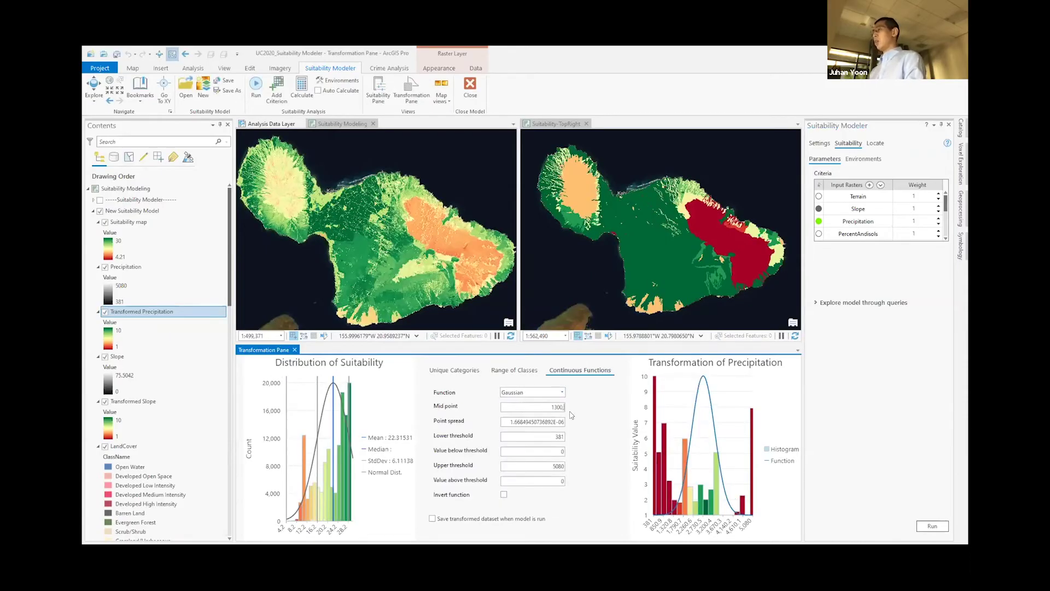
pyautogui.click(302, 89)
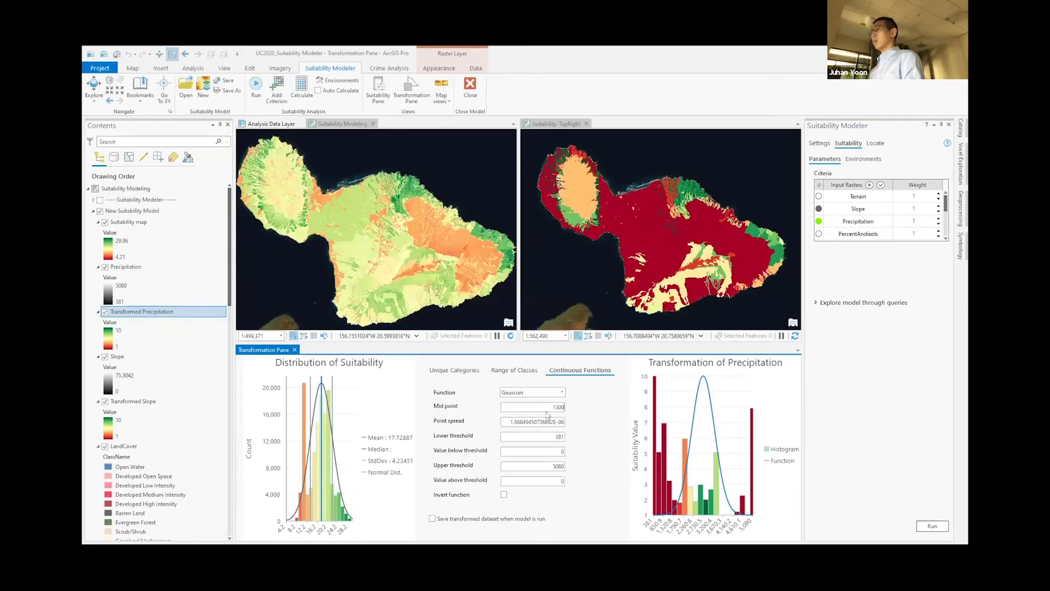
pyautogui.click(301, 86)
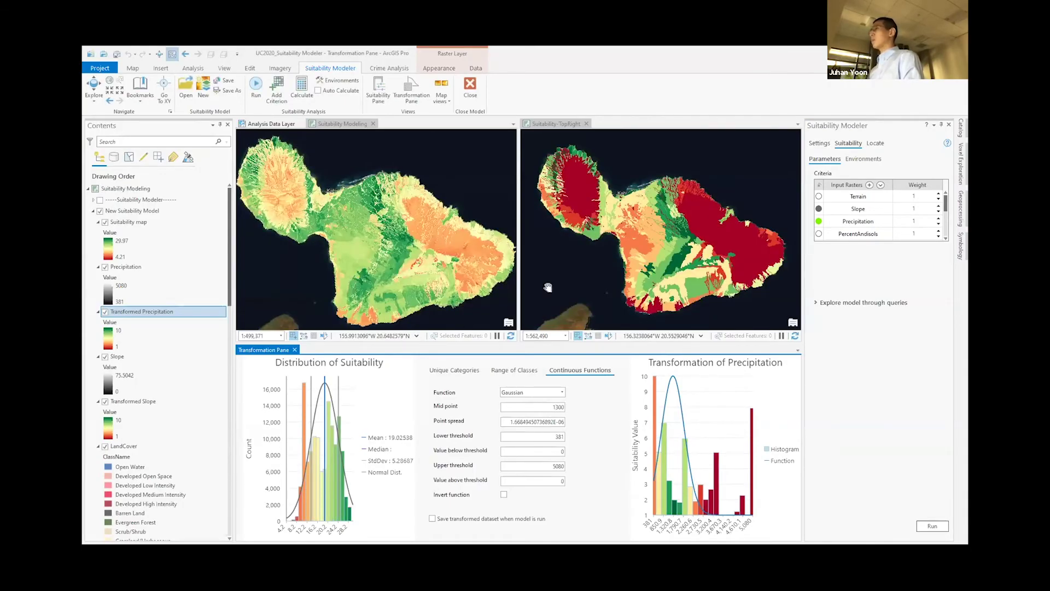
pyautogui.click(342, 122)
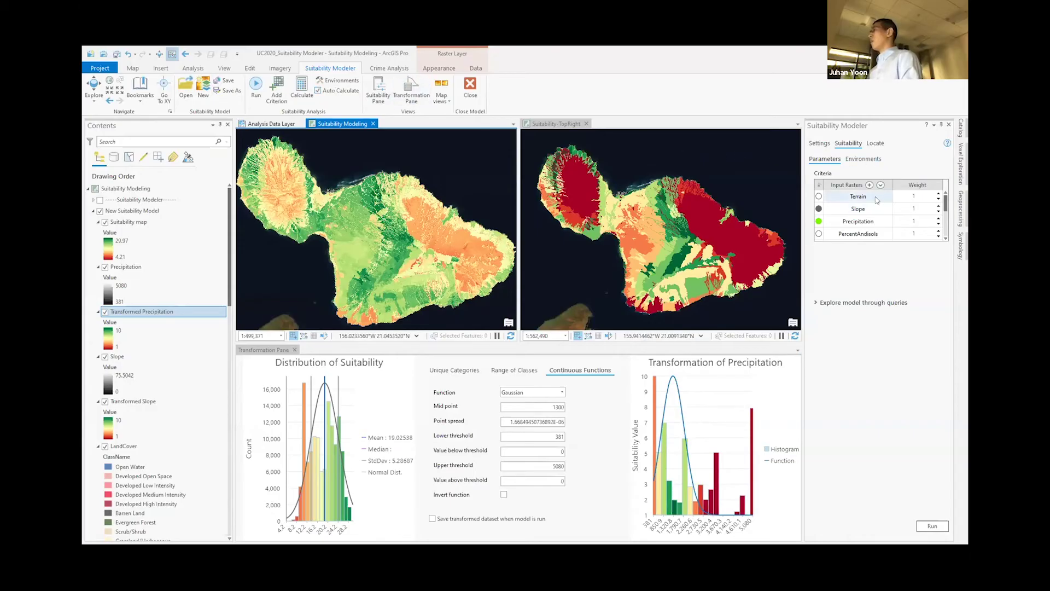
# Step: Enter 3 in Precipitation's Weight cell, raising the suitability mean to 27.25421
pyautogui.click(910, 220)
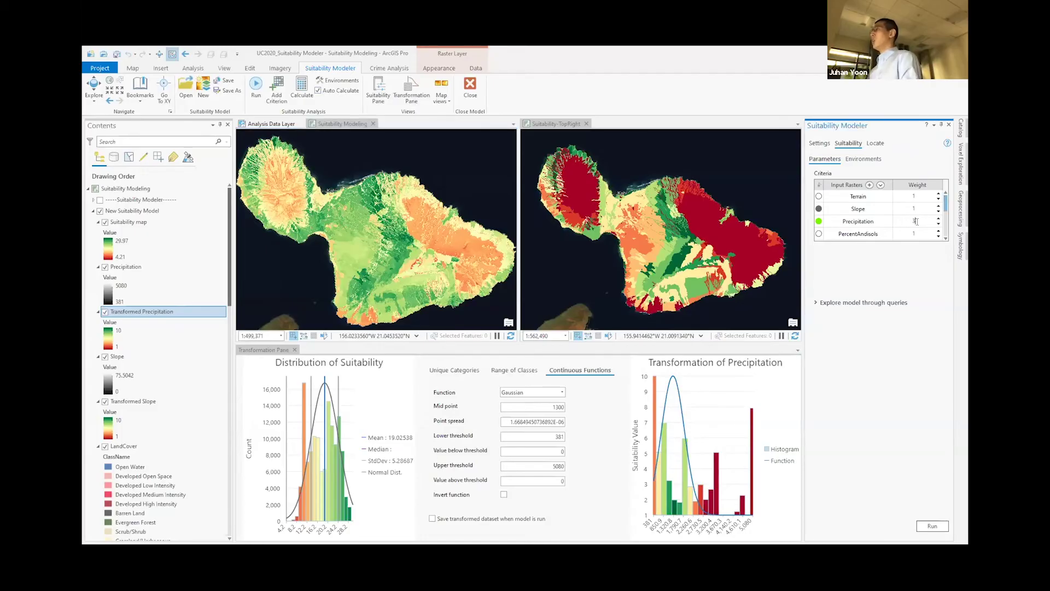
pyautogui.write('3')
pyautogui.click(862, 340)
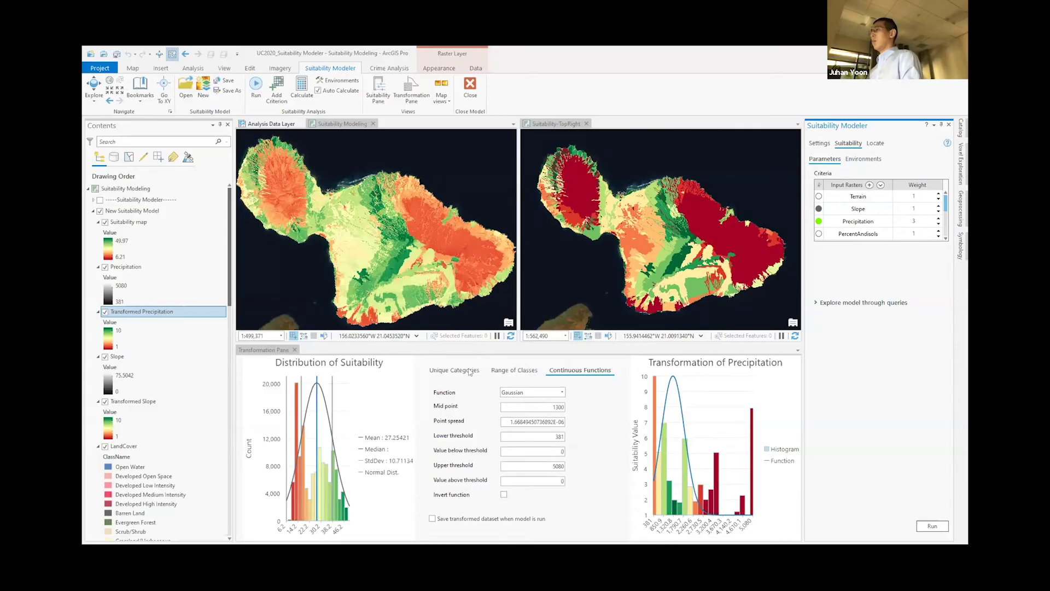
# Step: Close the transformation pane and comparison map, then turn on the Suitability Modeler group at the earlier extent
pyautogui.click(294, 349)
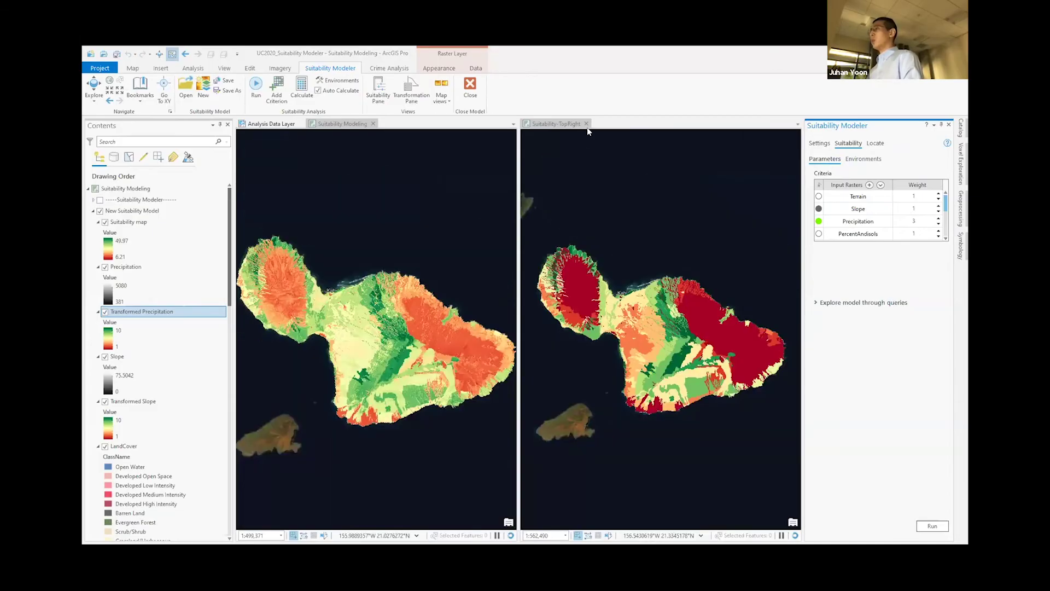
pyautogui.click(587, 124)
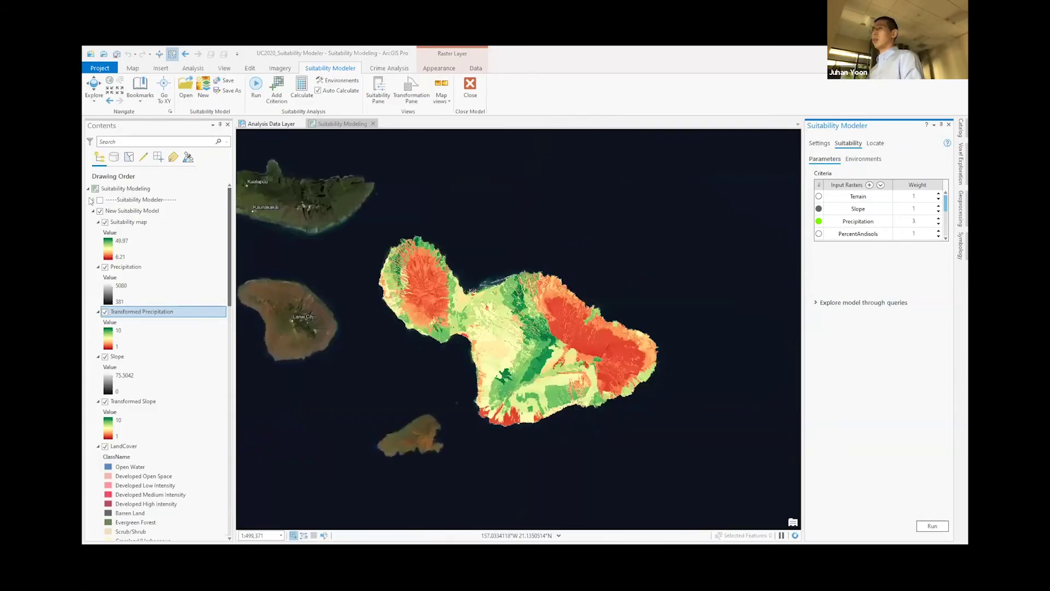
pyautogui.click(93, 200)
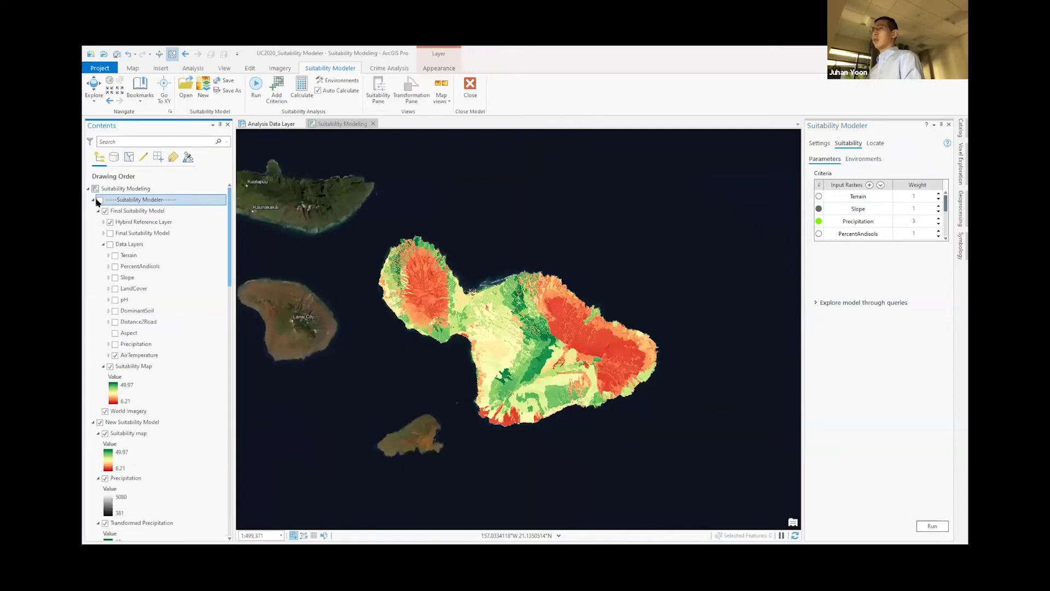
pyautogui.click(100, 200)
pyautogui.click(185, 54)
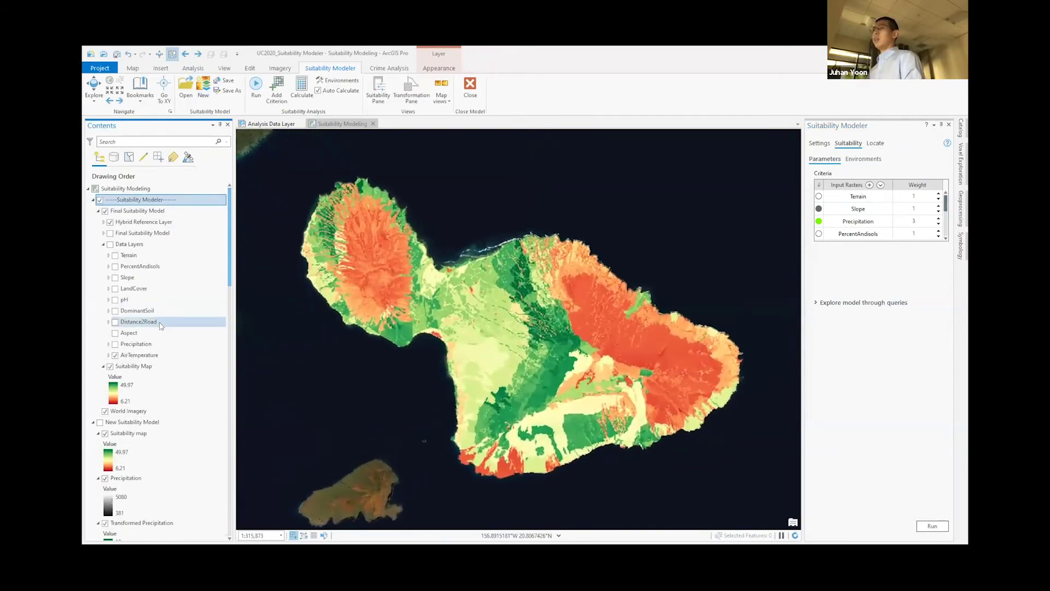
# Step: Display the Data Layers, DominantSoil, pH and Final Suitability Model layers
pyautogui.click(110, 245)
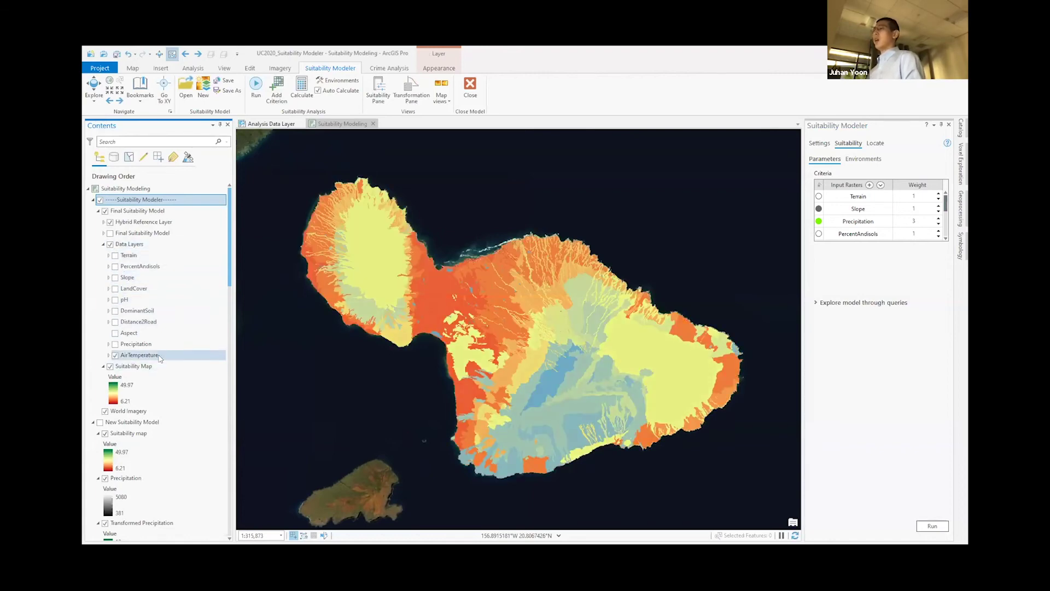
pyautogui.click(114, 311)
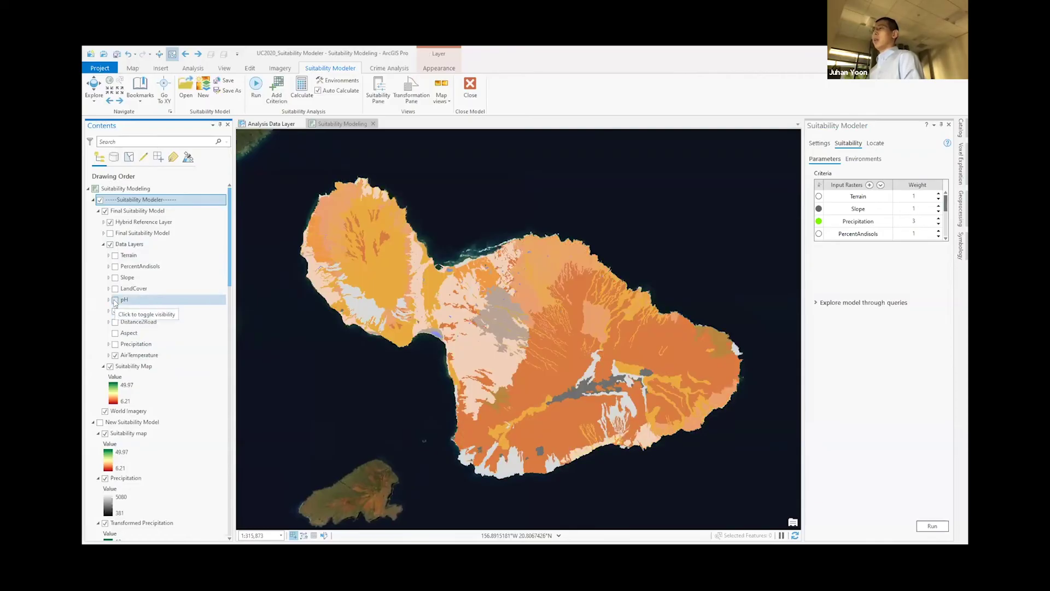
pyautogui.click(115, 300)
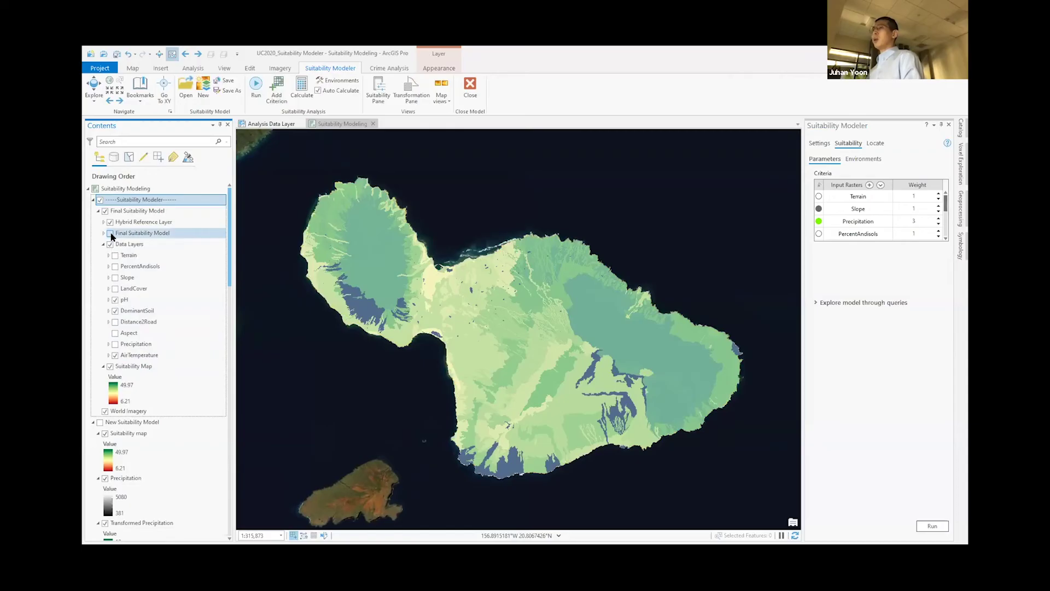
pyautogui.keyDown('alt'); pyautogui.click(111, 233); pyautogui.keyUp('alt')
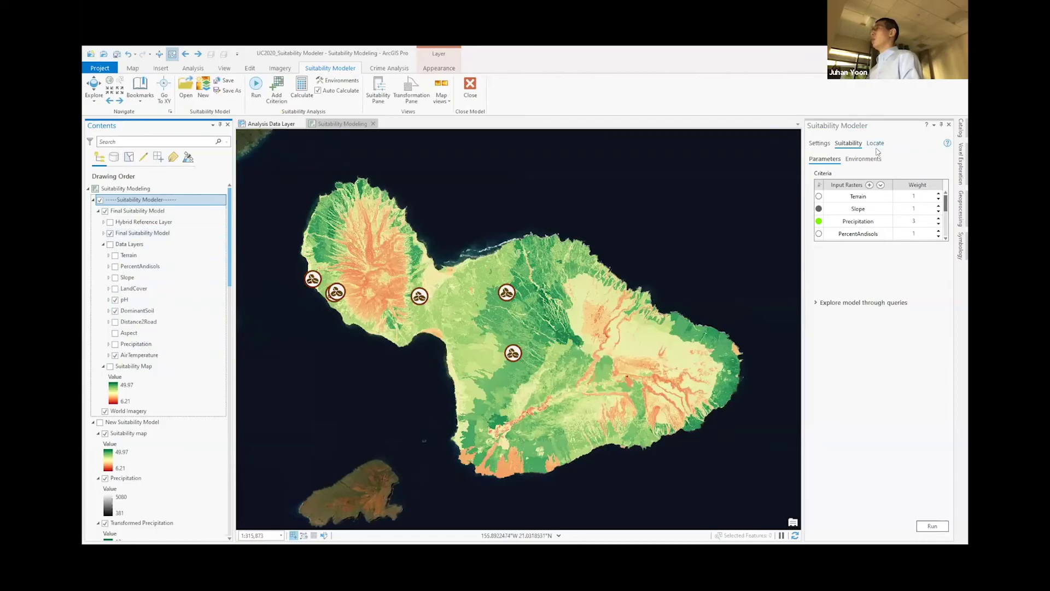
pyautogui.click(875, 143)
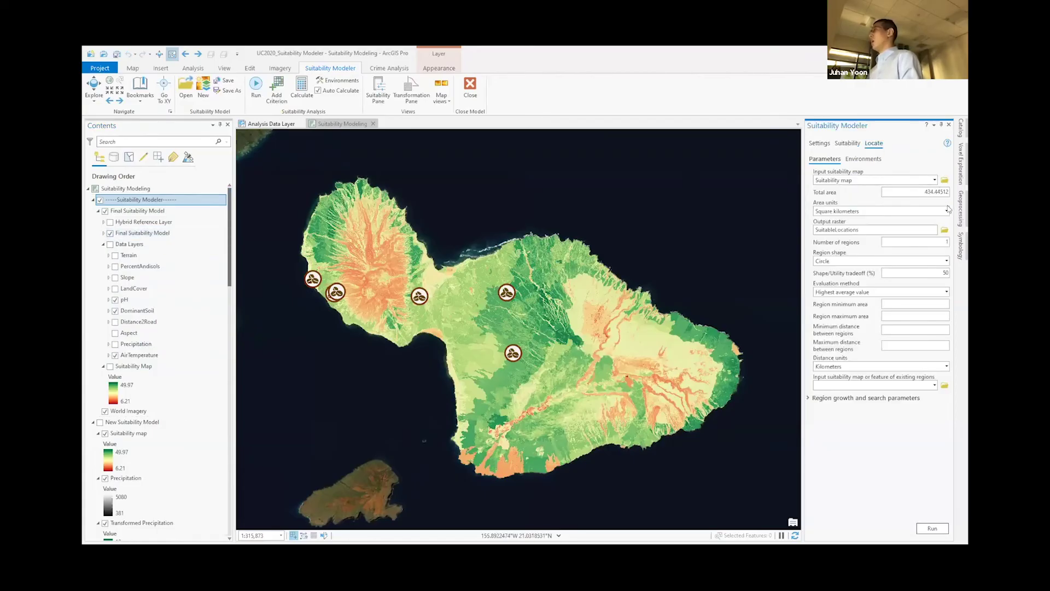
# Step: Set Locate to find 2 regions totalling 40 acres
pyautogui.click(947, 211)
pyautogui.click(839, 260)
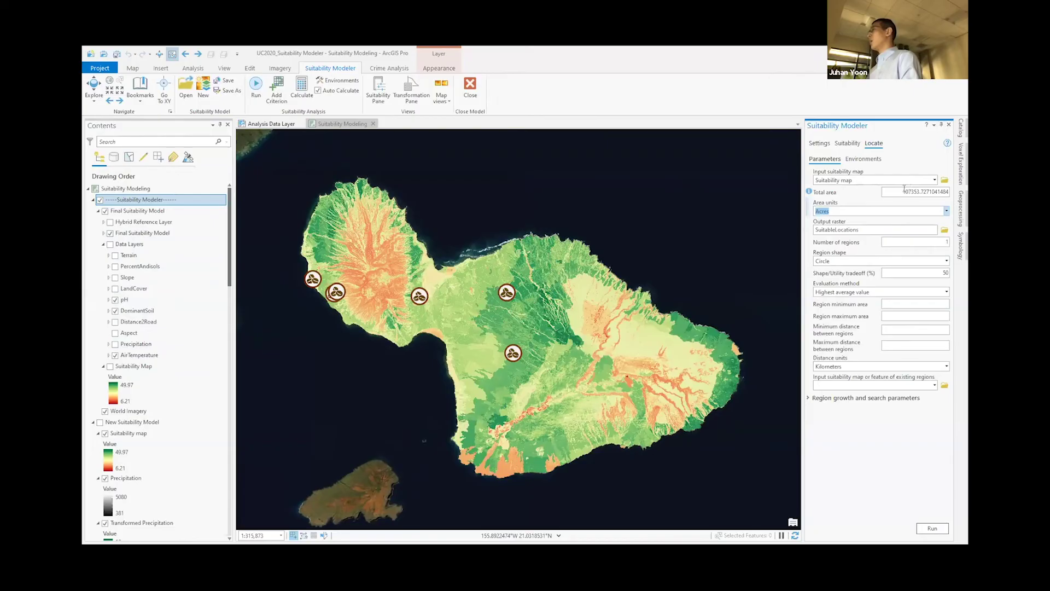
pyautogui.doubleClick(925, 191)
pyautogui.write('40')
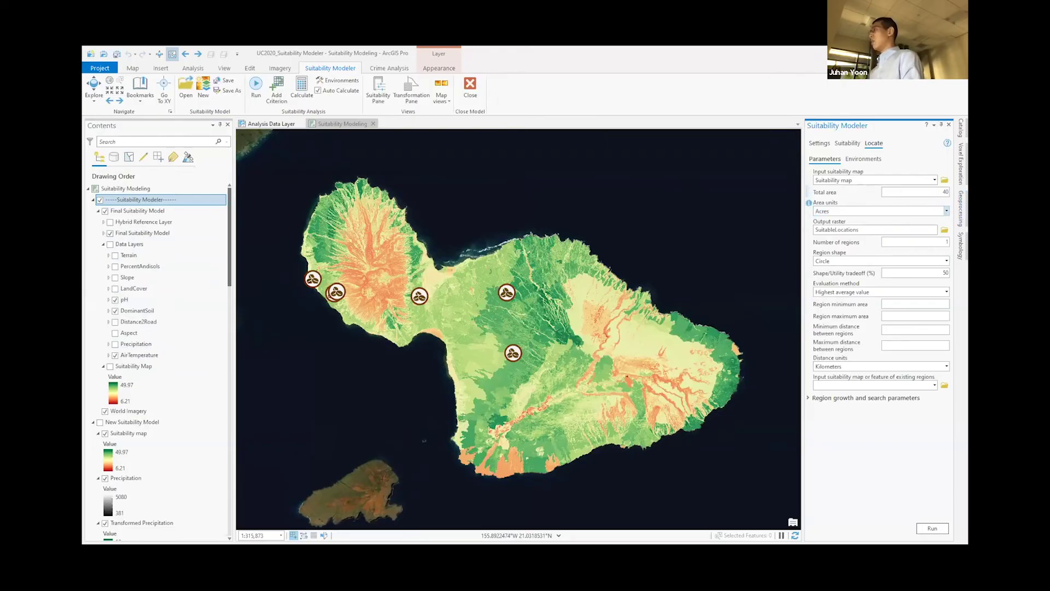
pyautogui.write('2')
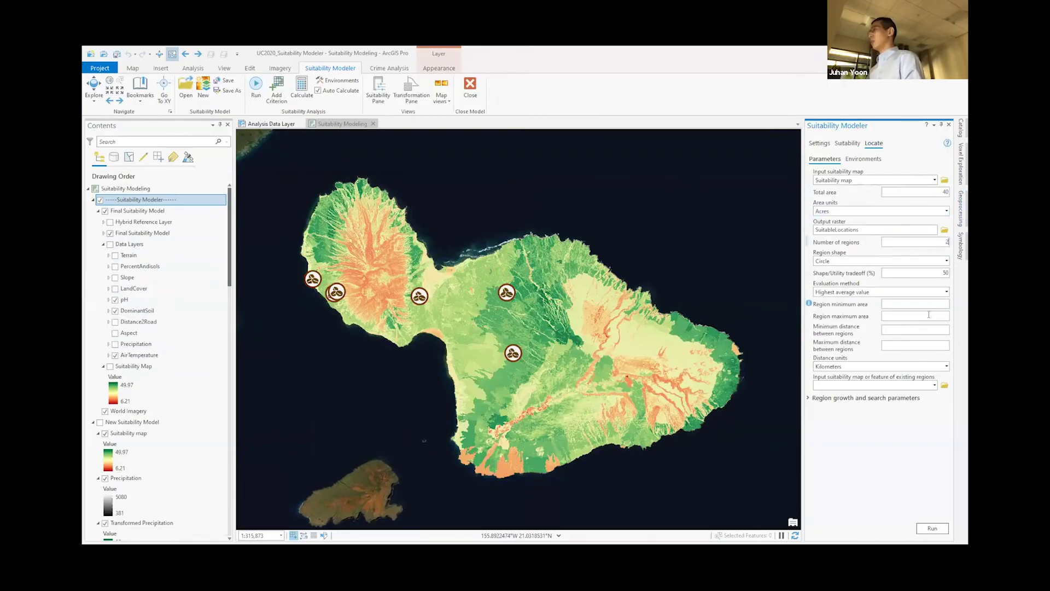
# Step: Zoom in on the two blue result regions, then return to the wider view of Maui
pyautogui.click(92, 87)
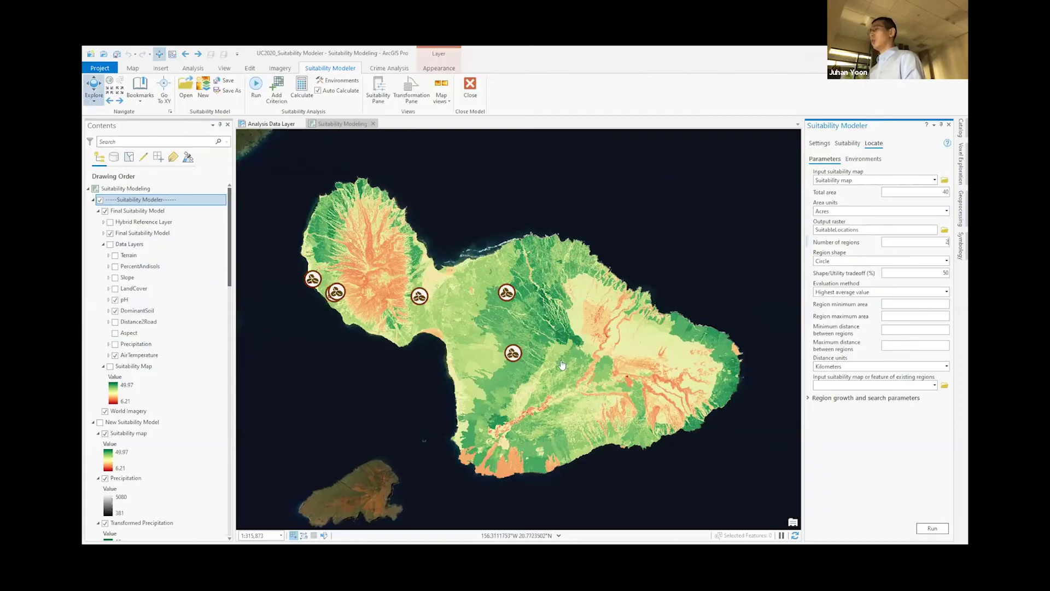
pyautogui.click(564, 334)
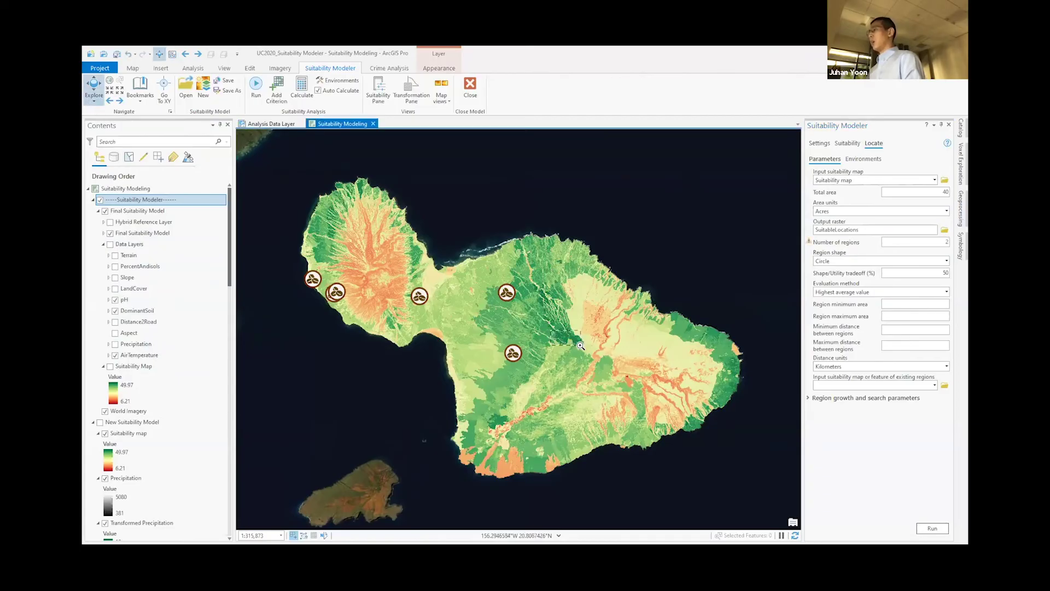
pyautogui.scroll(8, 580, 344)
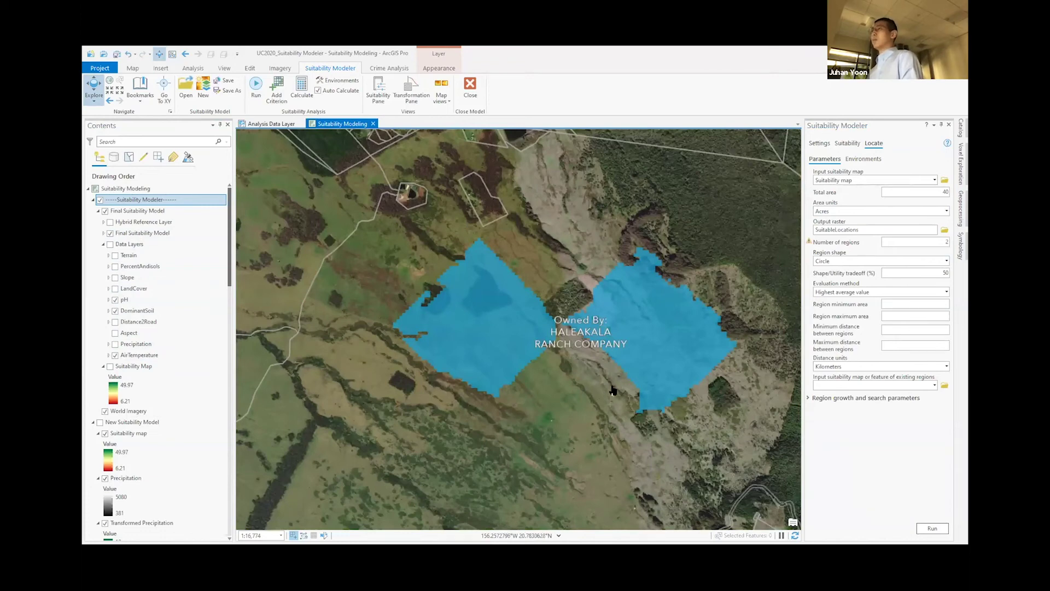
pyautogui.click(182, 55)
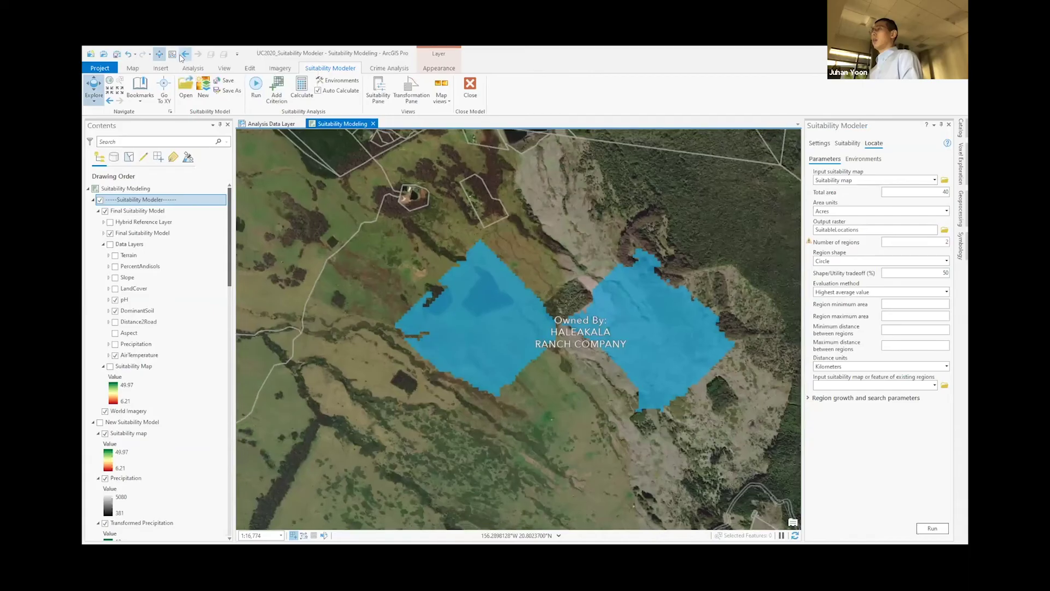